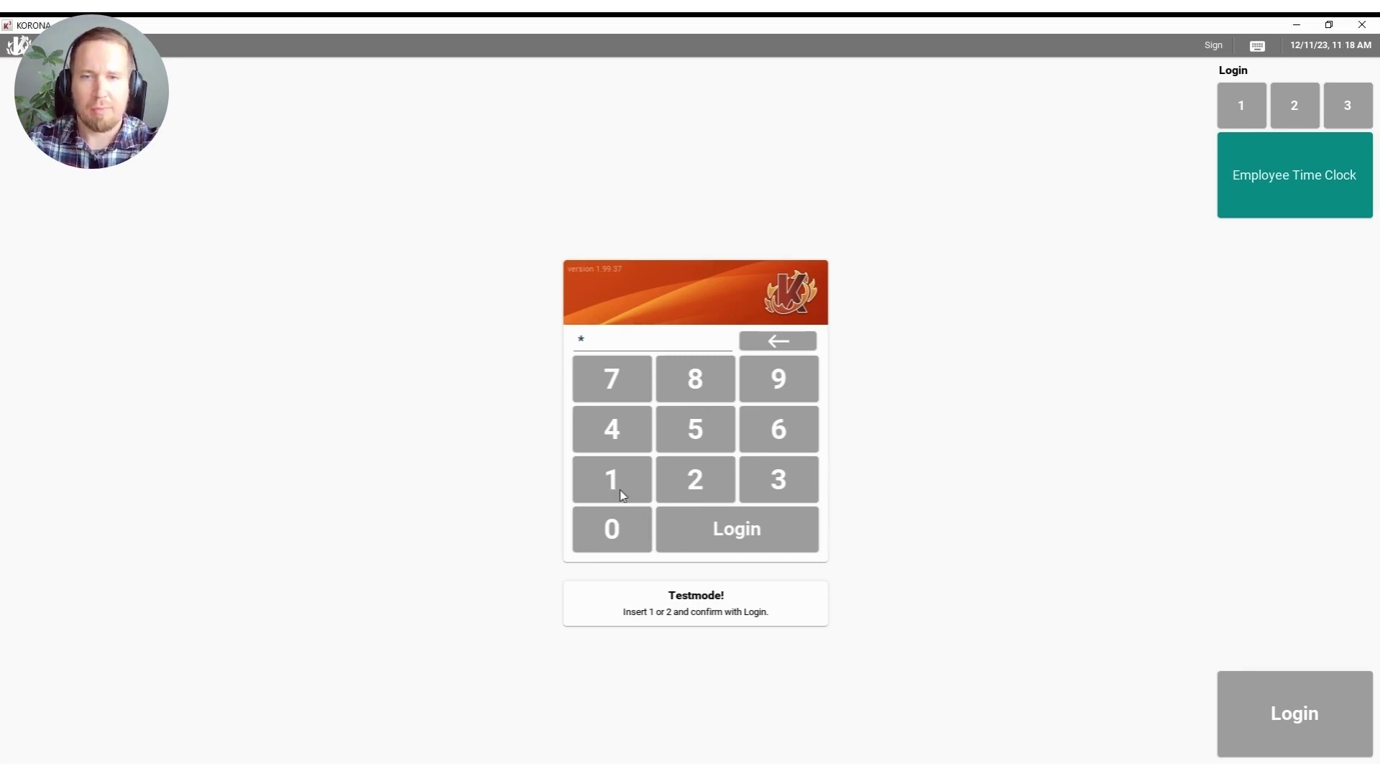
Step: Log in to the register and browse Functions pages 2 and 3, then return to page 1
click(752, 533)
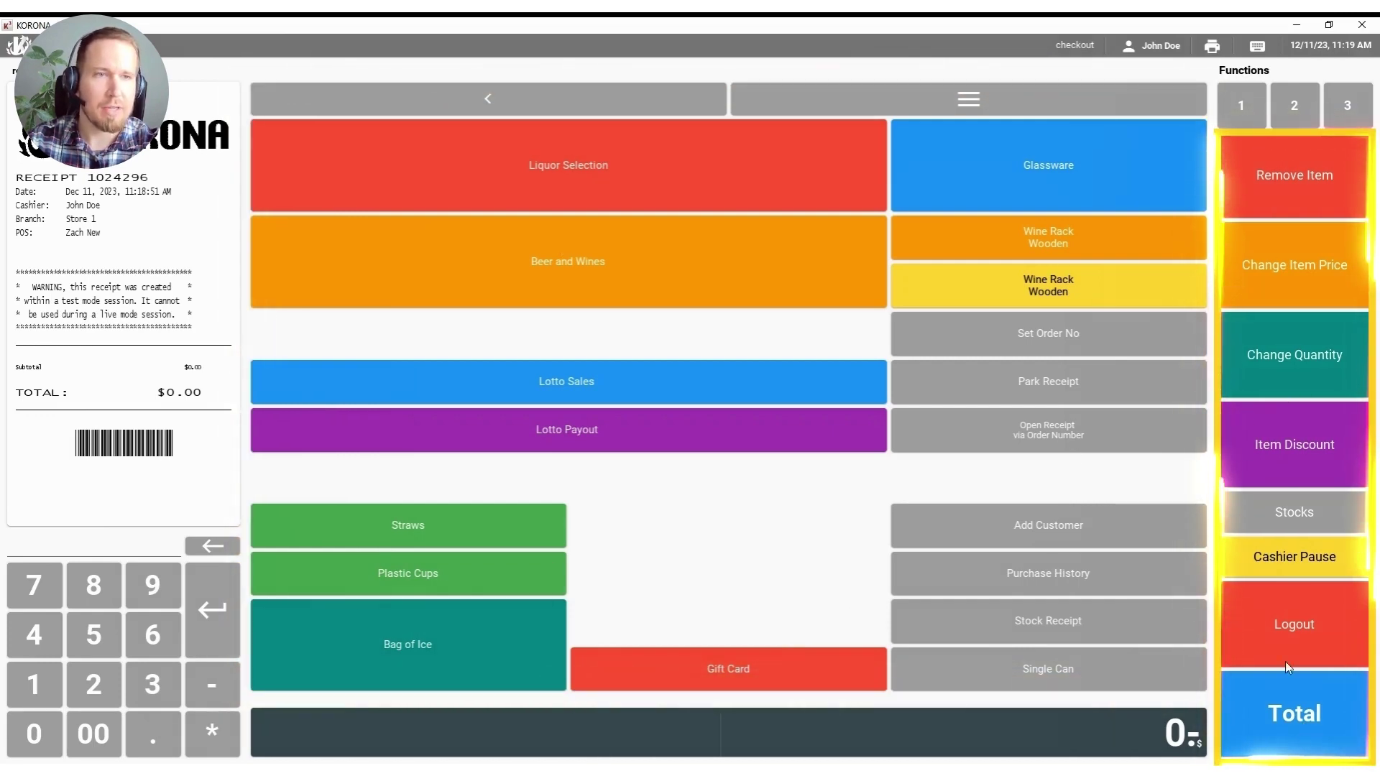
click(1281, 109)
click(1338, 108)
click(1252, 109)
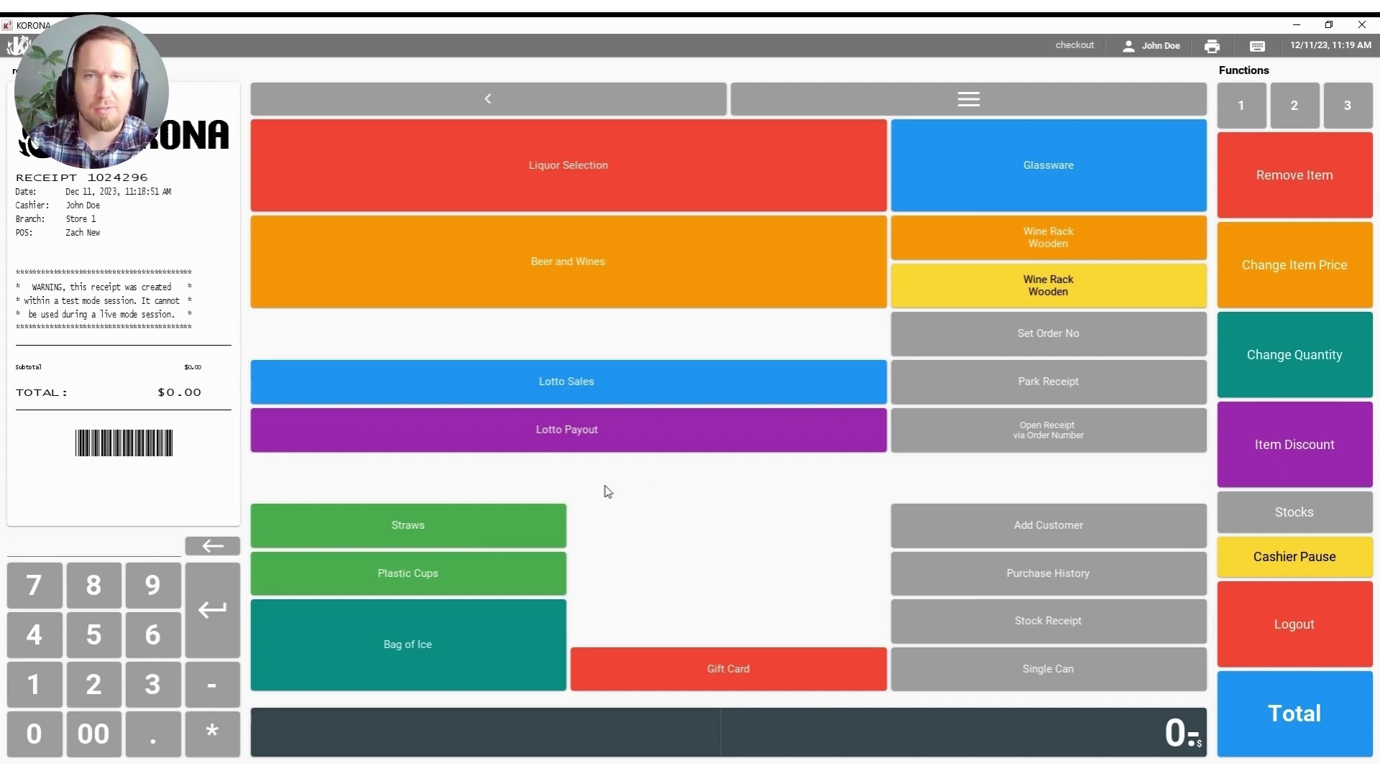
Step: Add Scotch ($24.99) and Cabernet Franc ($36.99) to the receipt, totalling $66.01
click(610, 176)
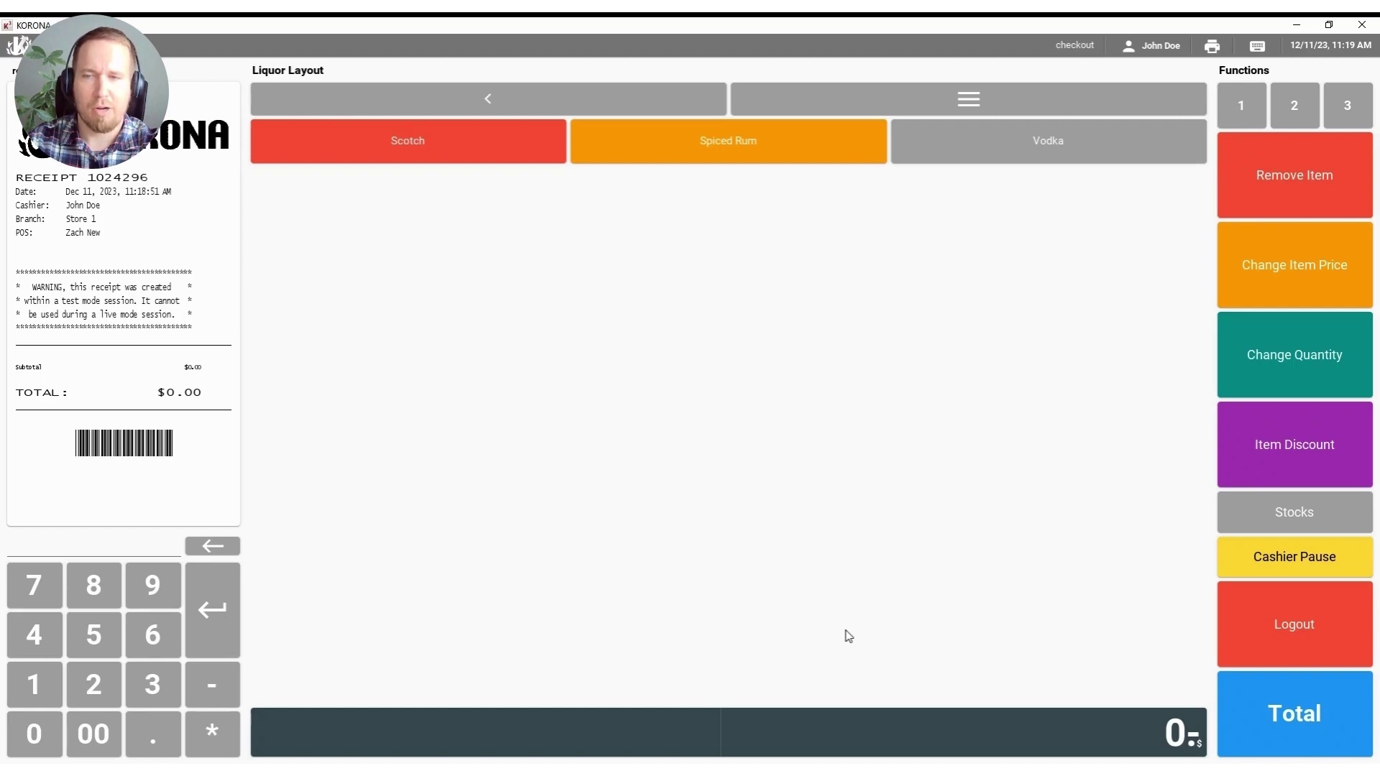
click(373, 142)
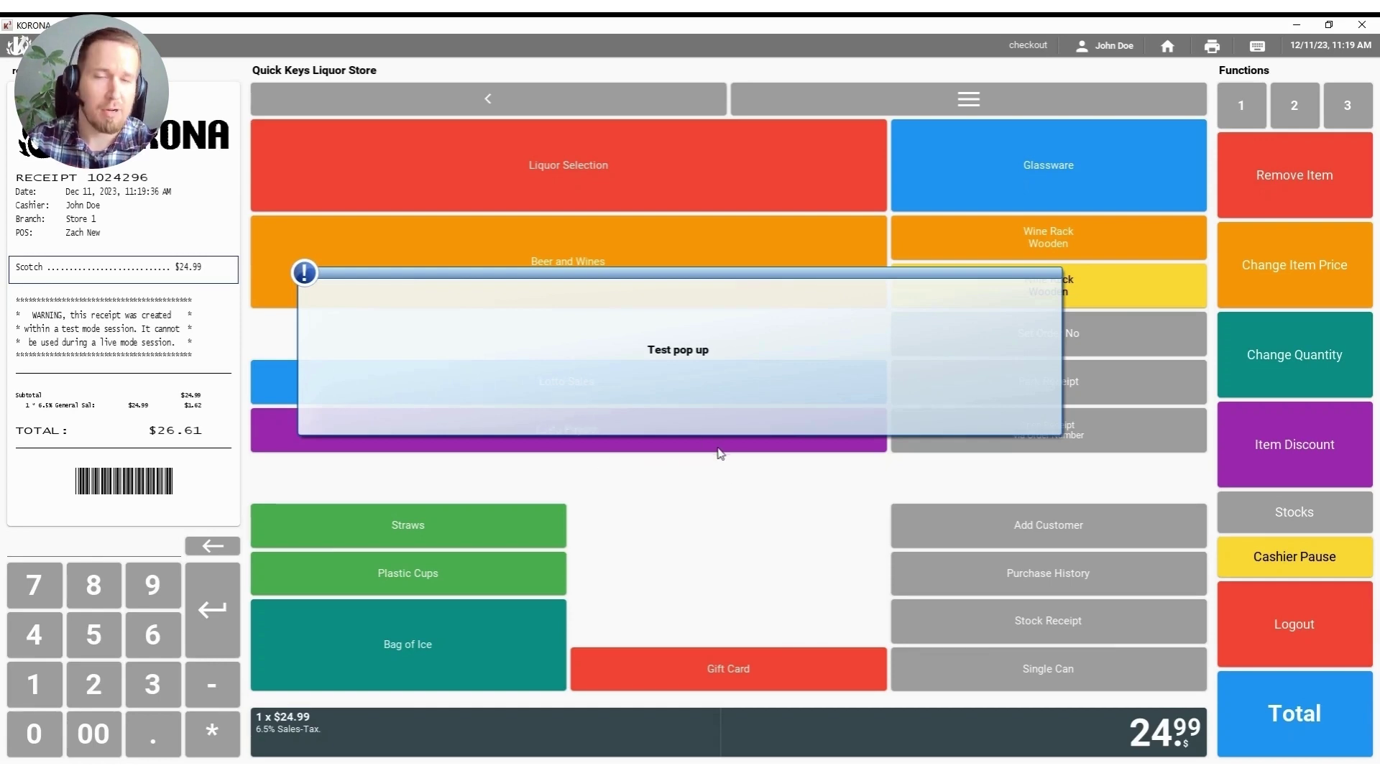
click(660, 369)
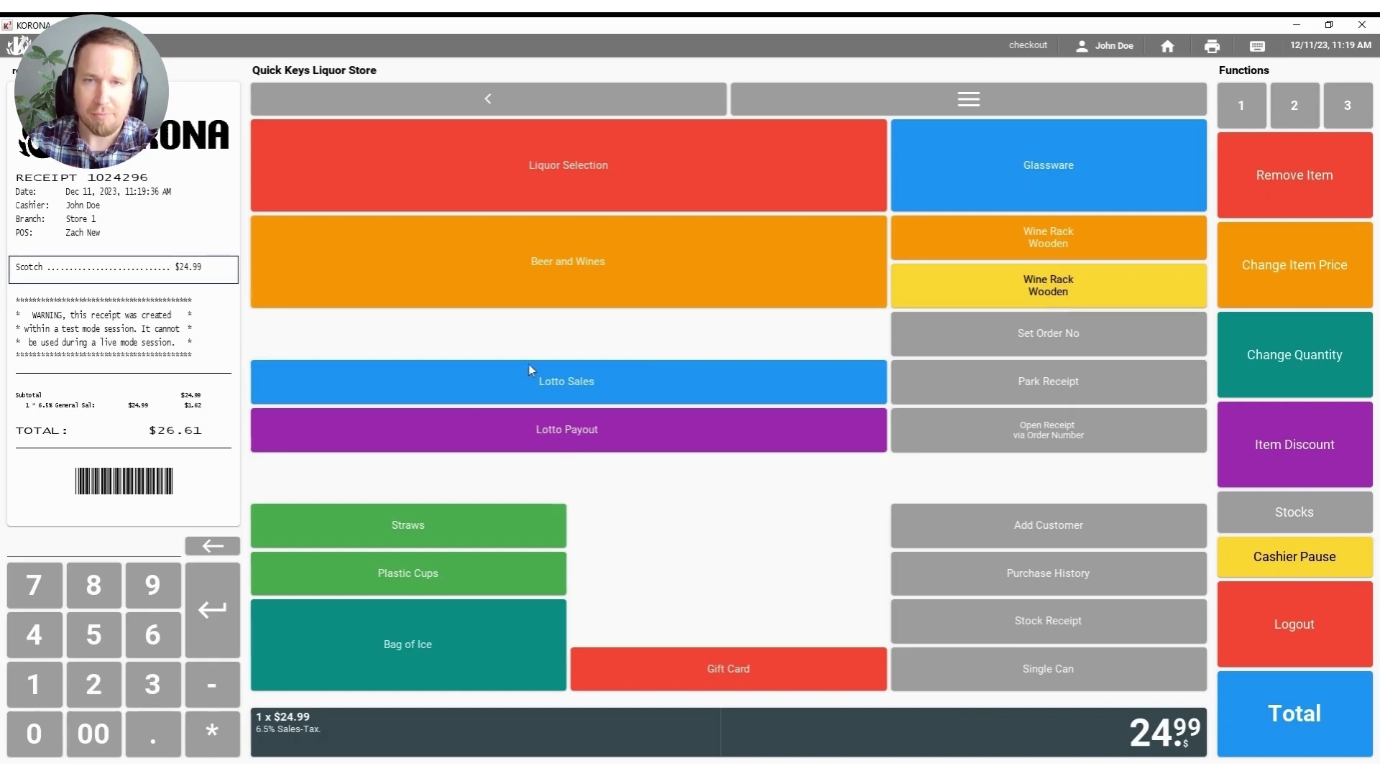
click(550, 276)
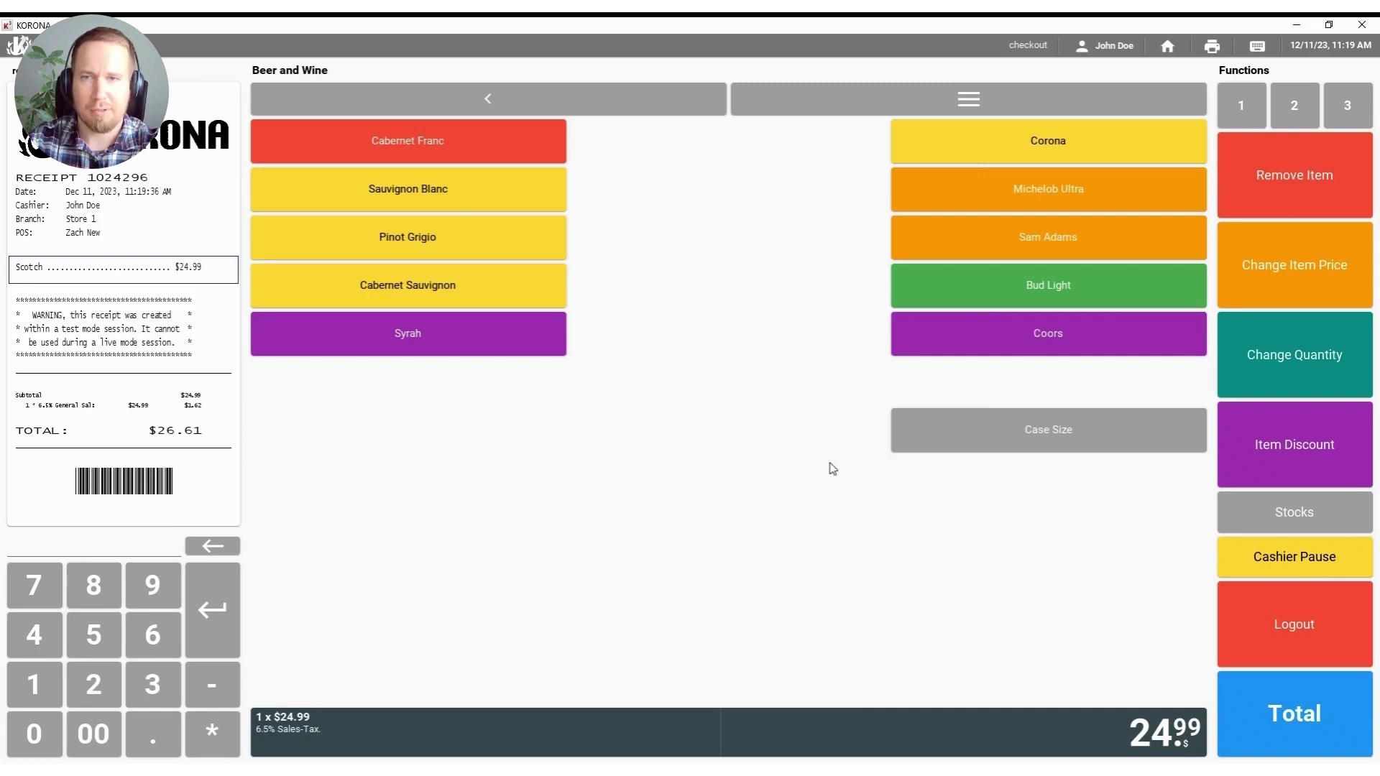
click(439, 155)
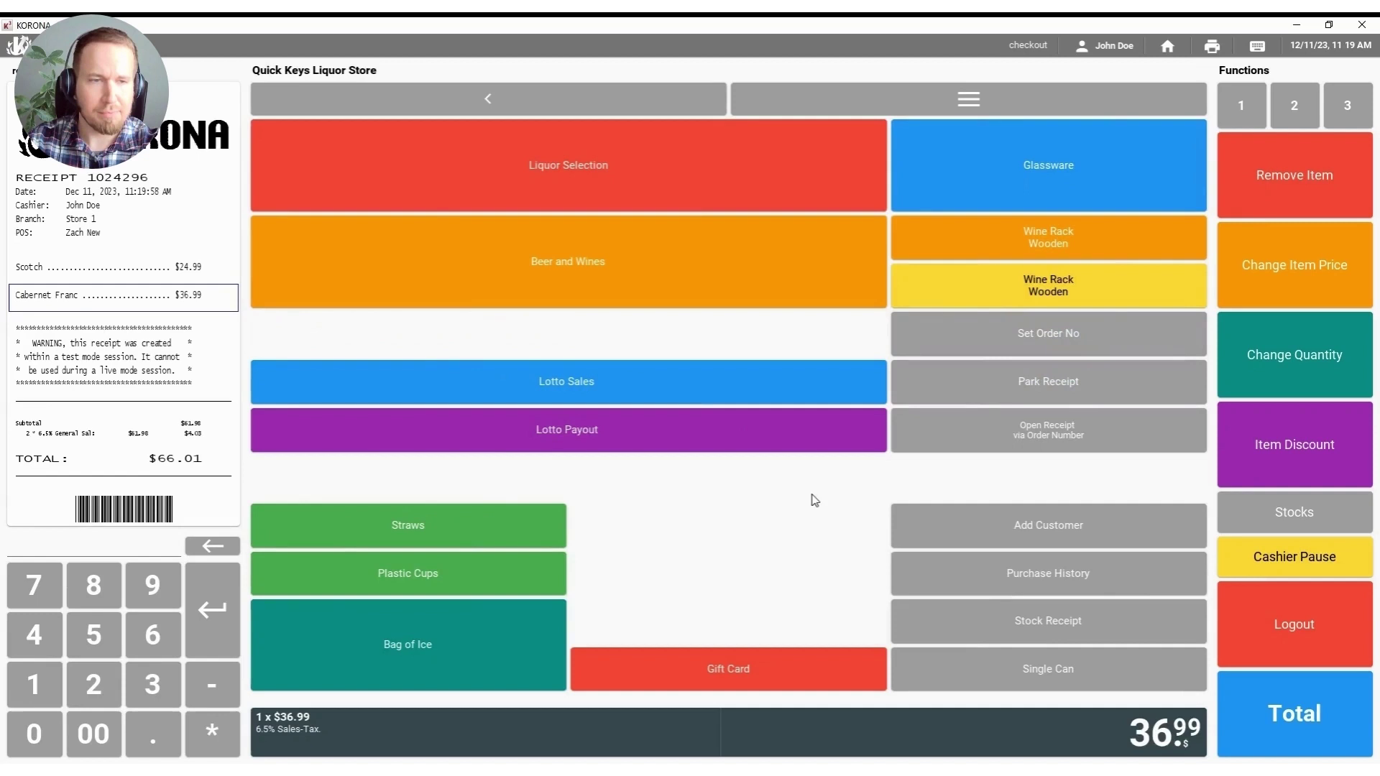
Step: Change the Scotch line's quantity to 2, making it $40.00 and the total $81.99
click(124, 272)
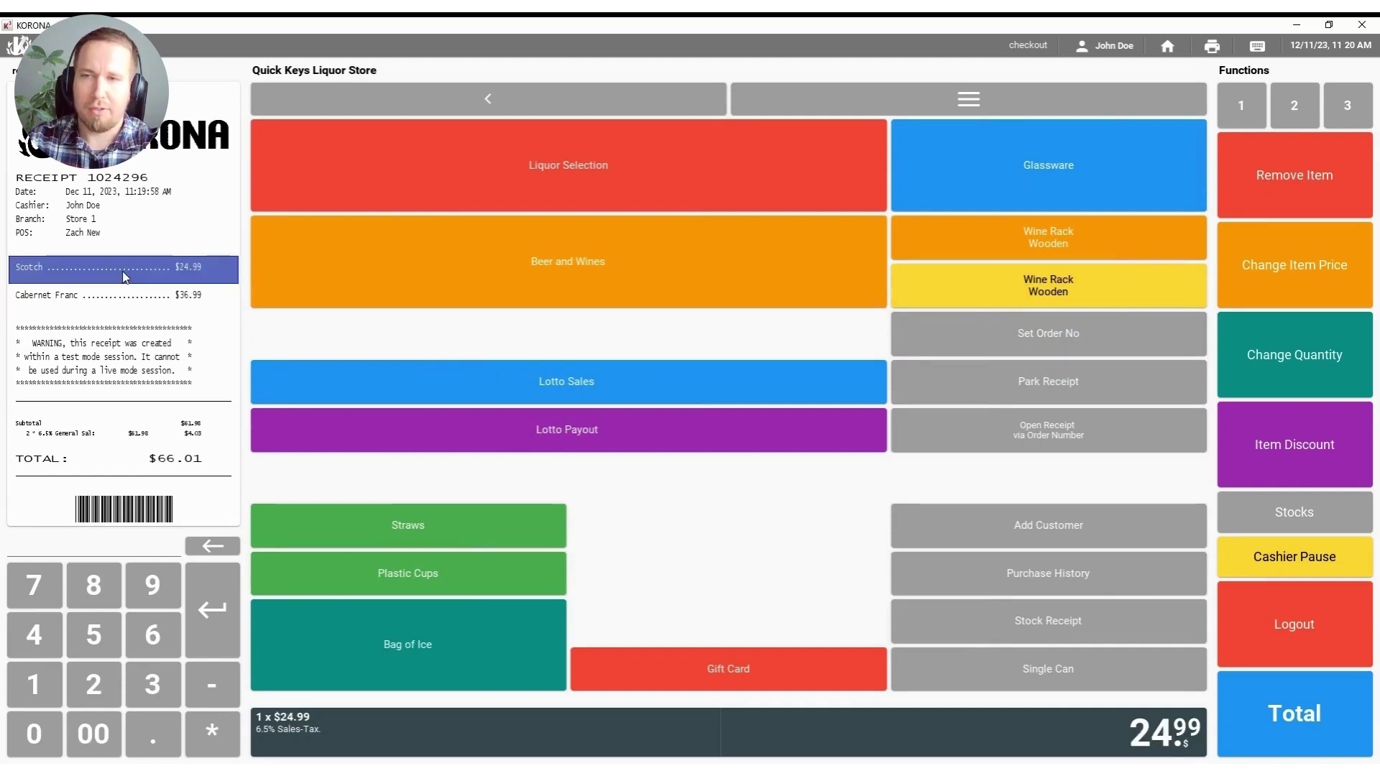
click(122, 296)
click(119, 271)
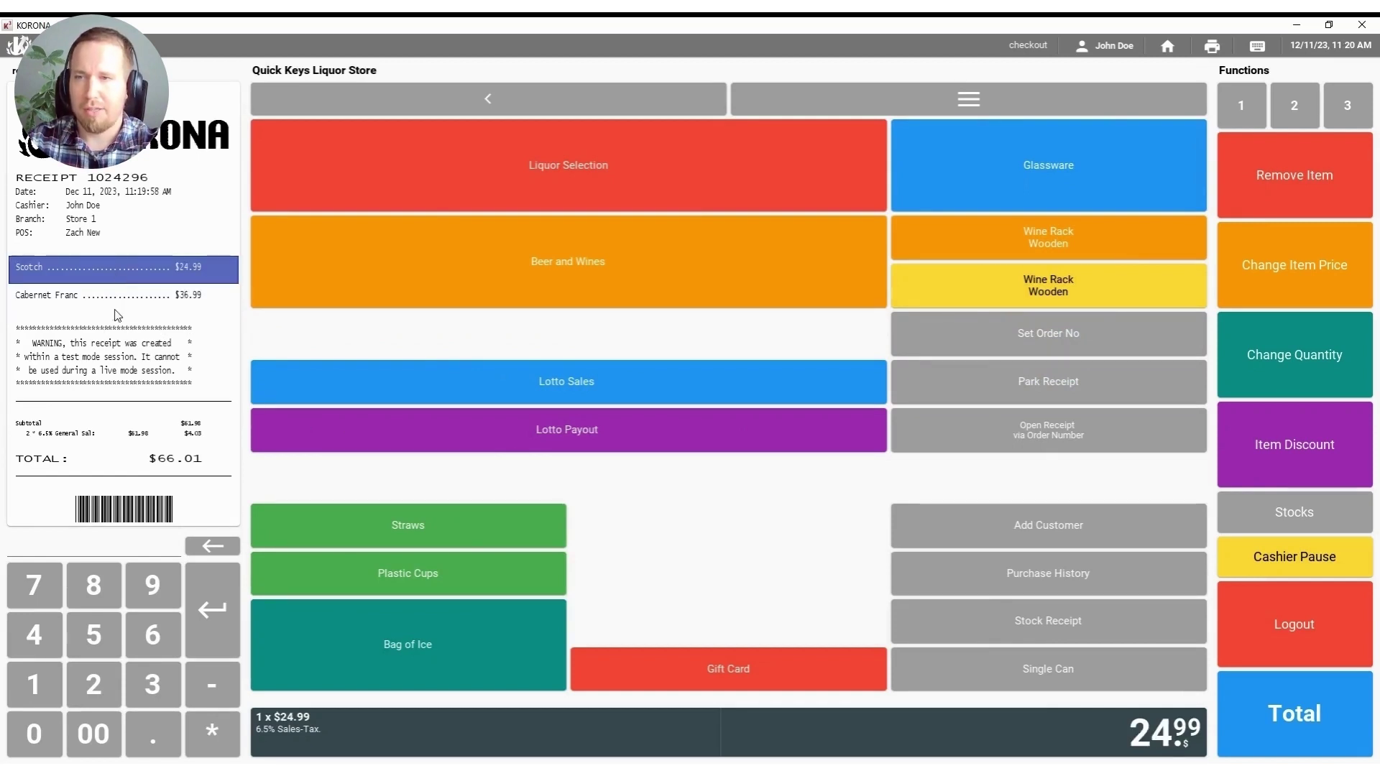
click(122, 298)
click(123, 274)
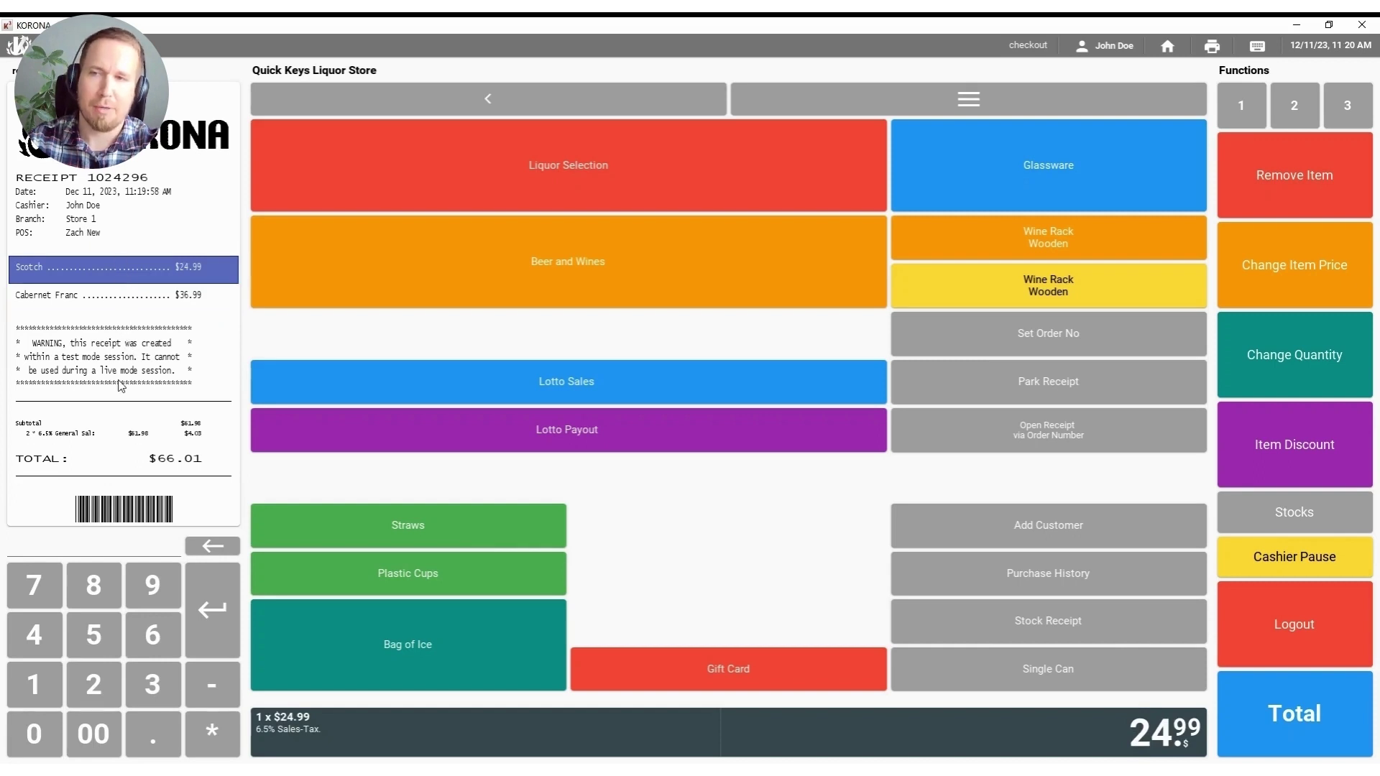
click(99, 684)
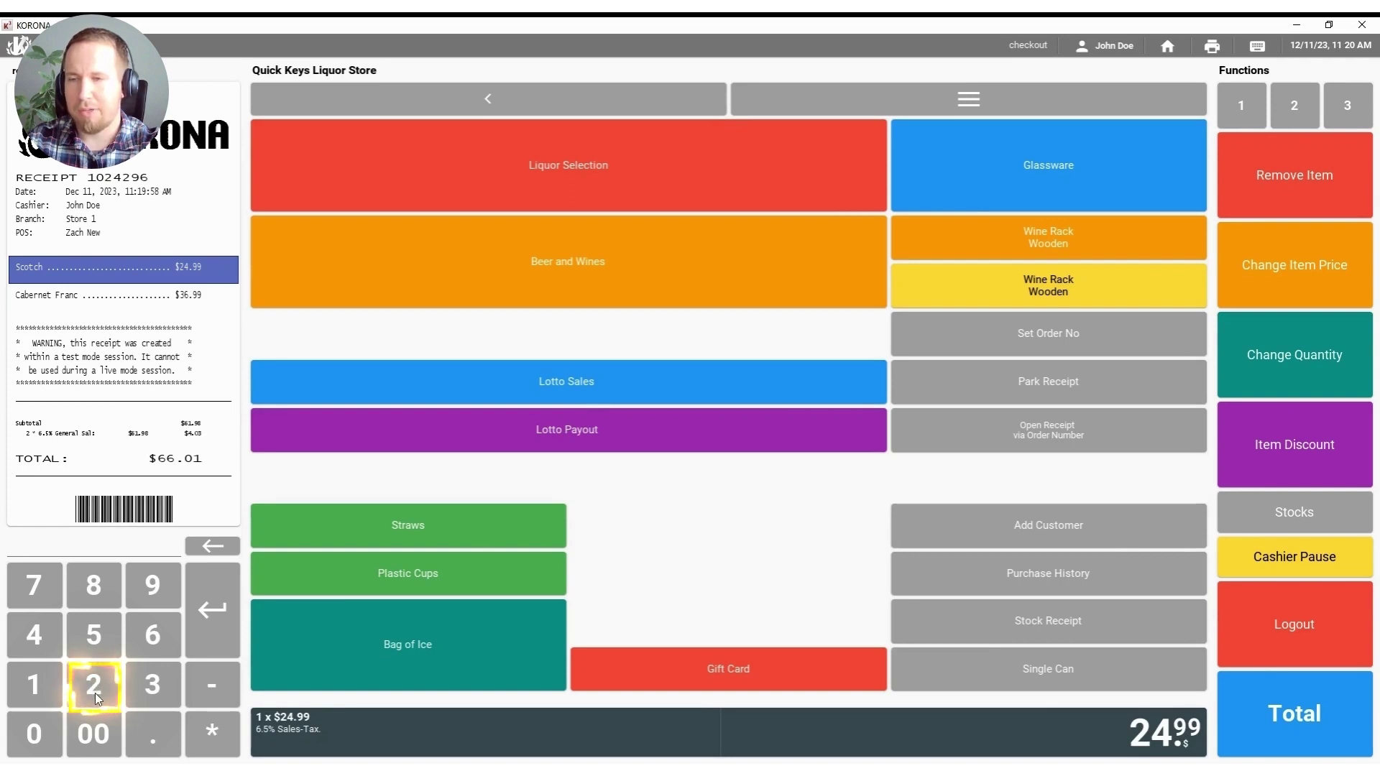
click(1279, 356)
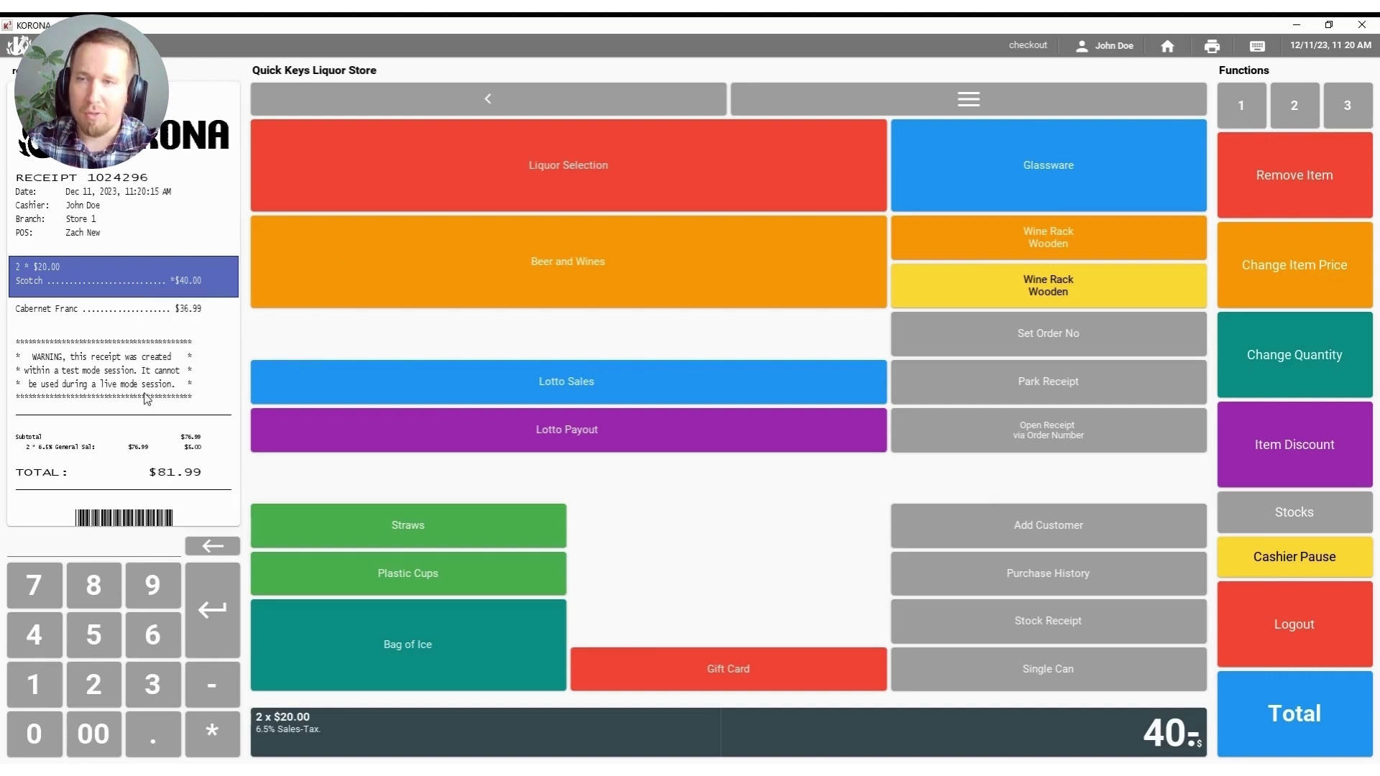
Step: Pay the $81.99 total with a $100 cash bill, leaving $18.01 change
click(1288, 725)
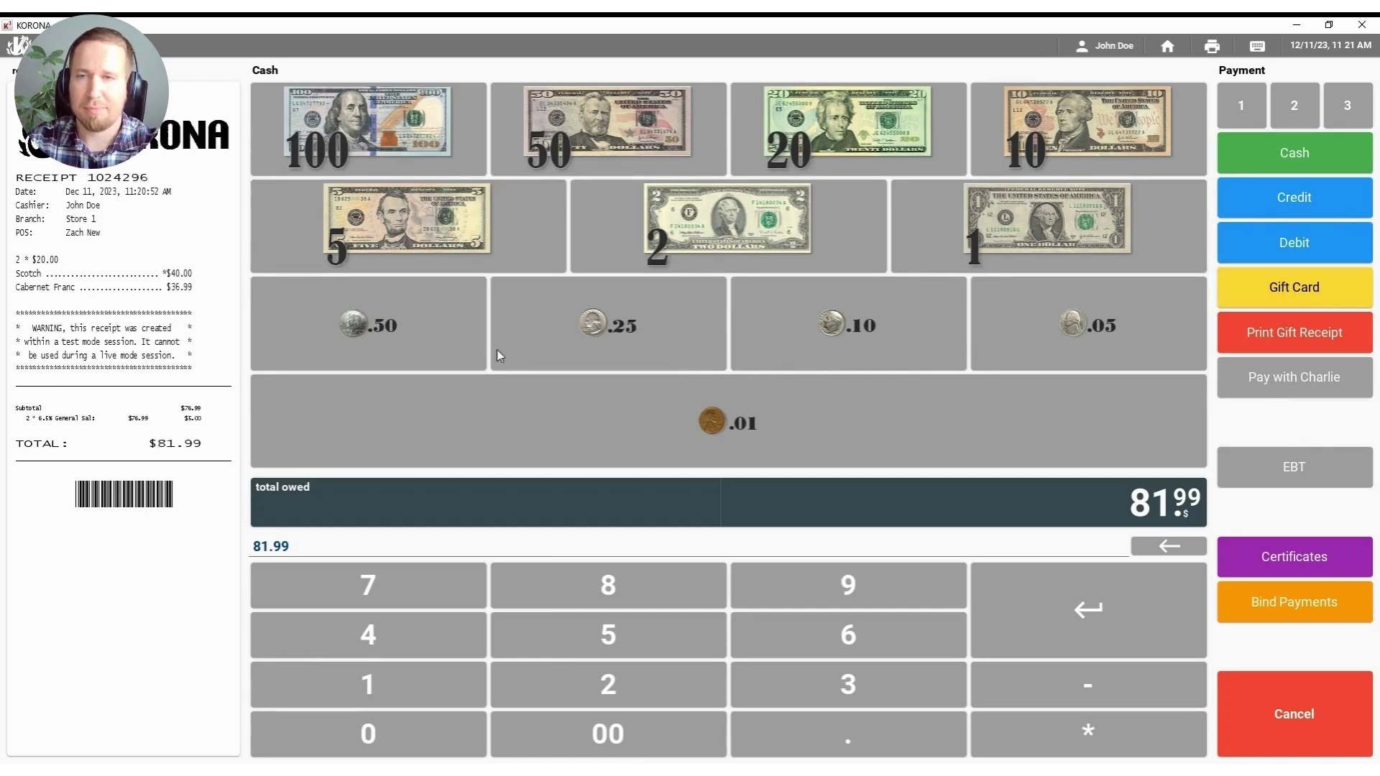
click(381, 125)
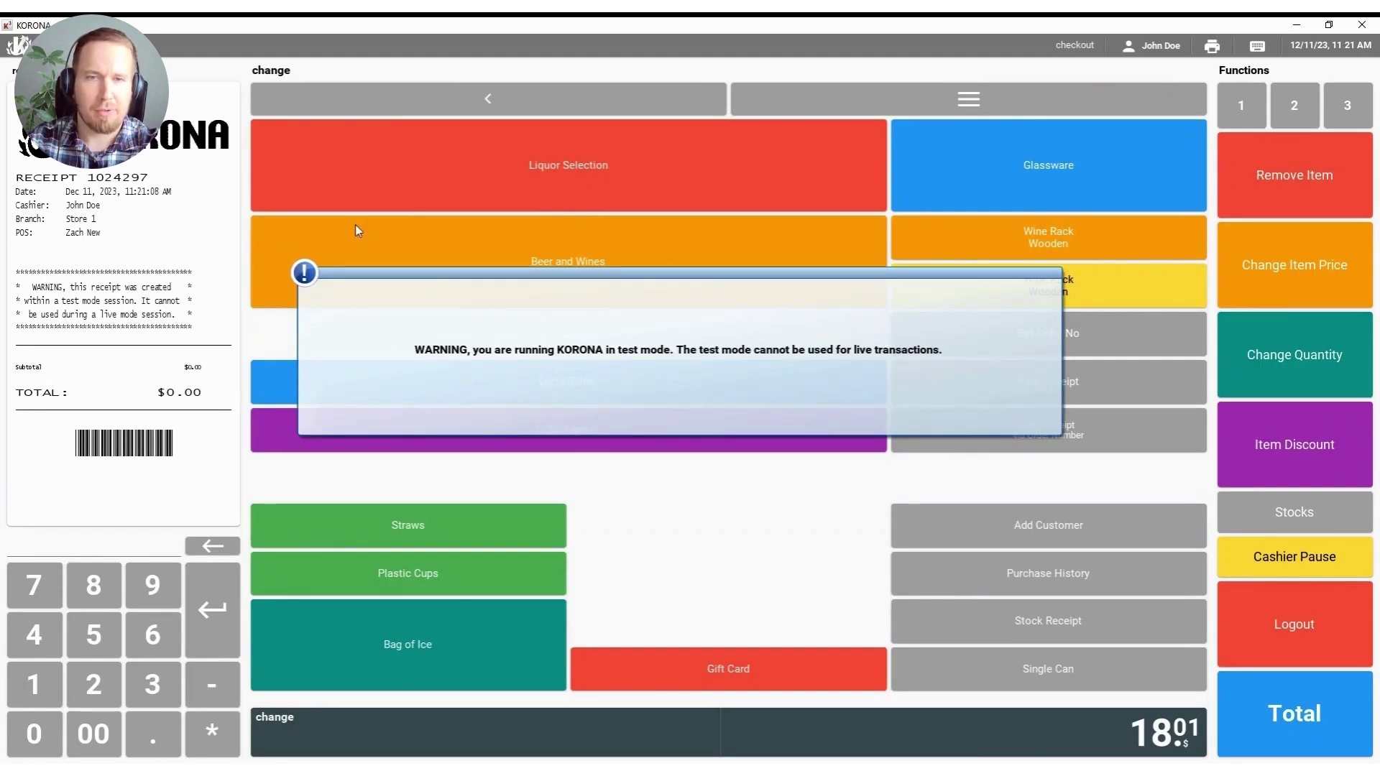
click(580, 375)
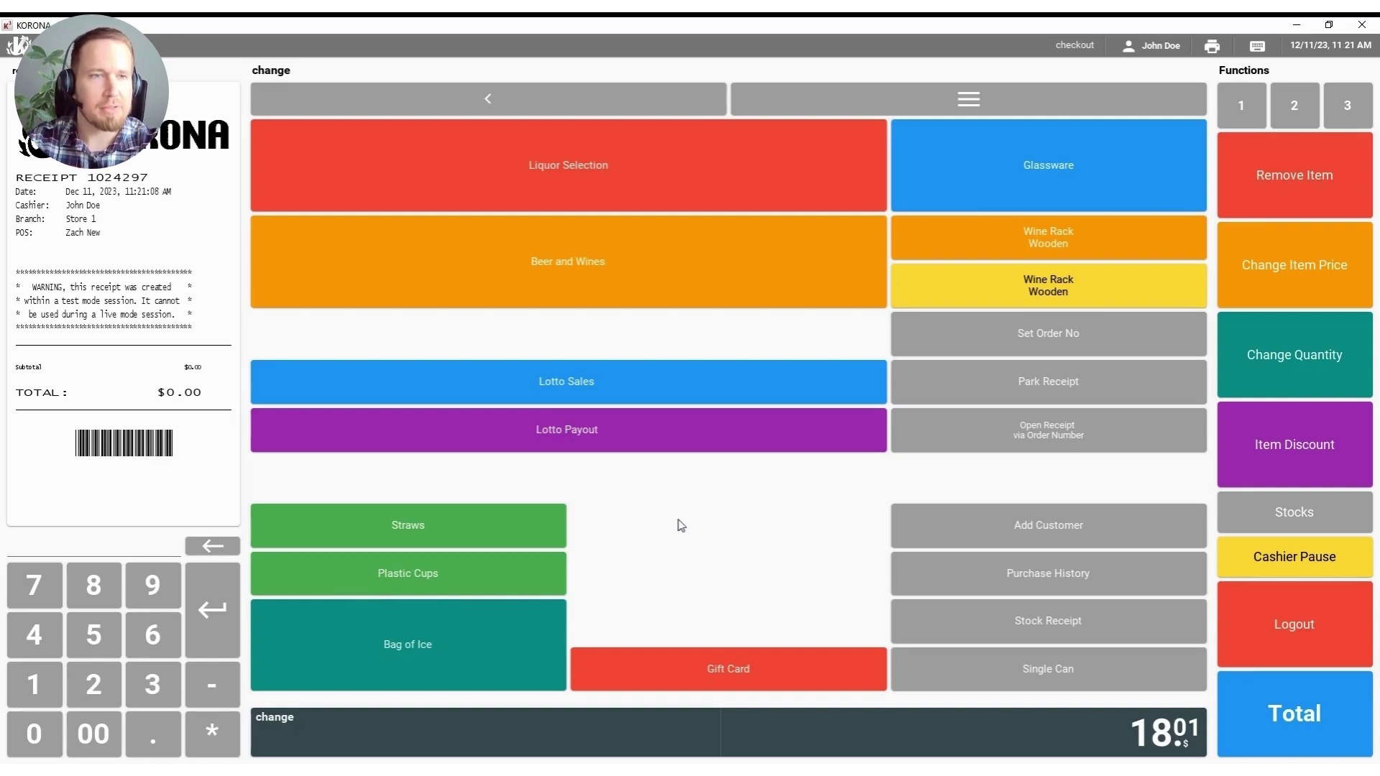
Step: Add Cabernet Franc and Sauvignon Blanc from Beer and Wines to the new receipt
click(631, 267)
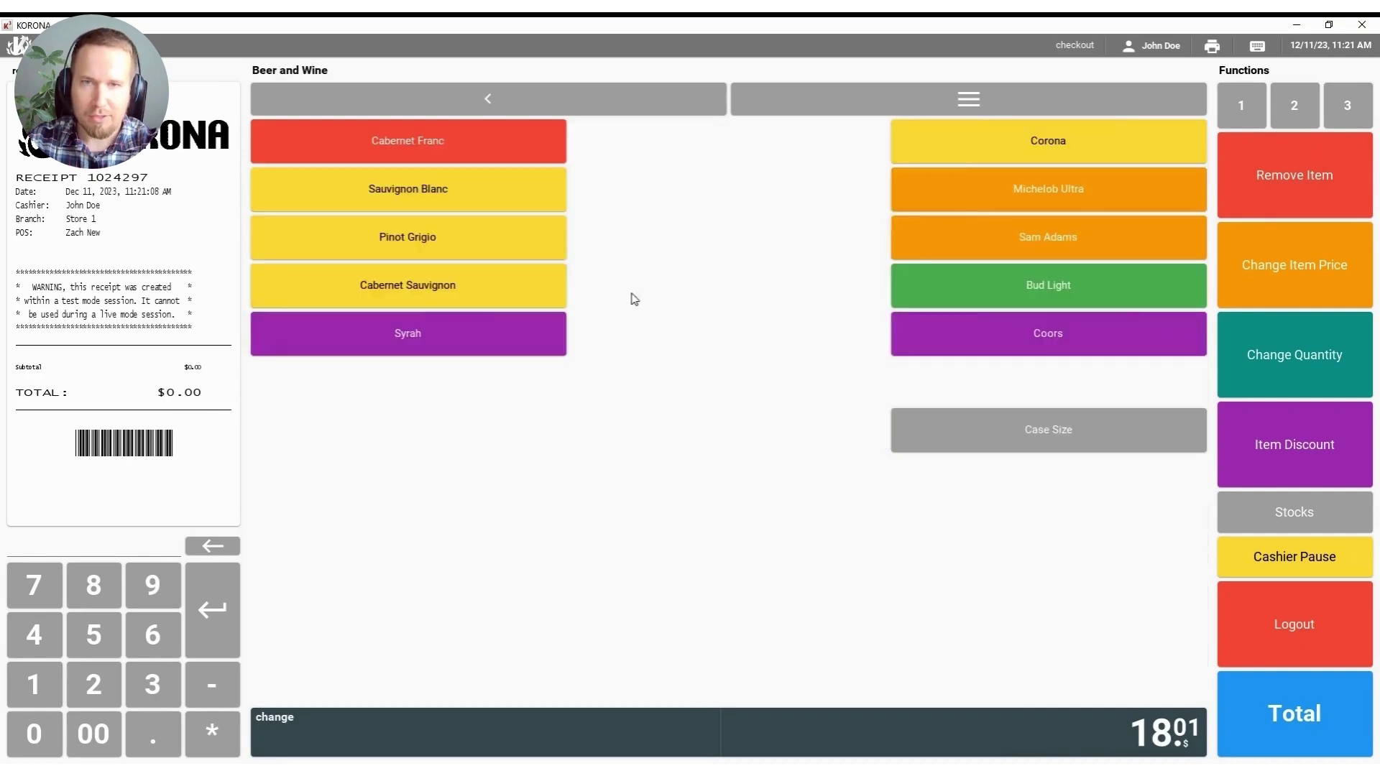
click(454, 143)
click(544, 305)
click(474, 197)
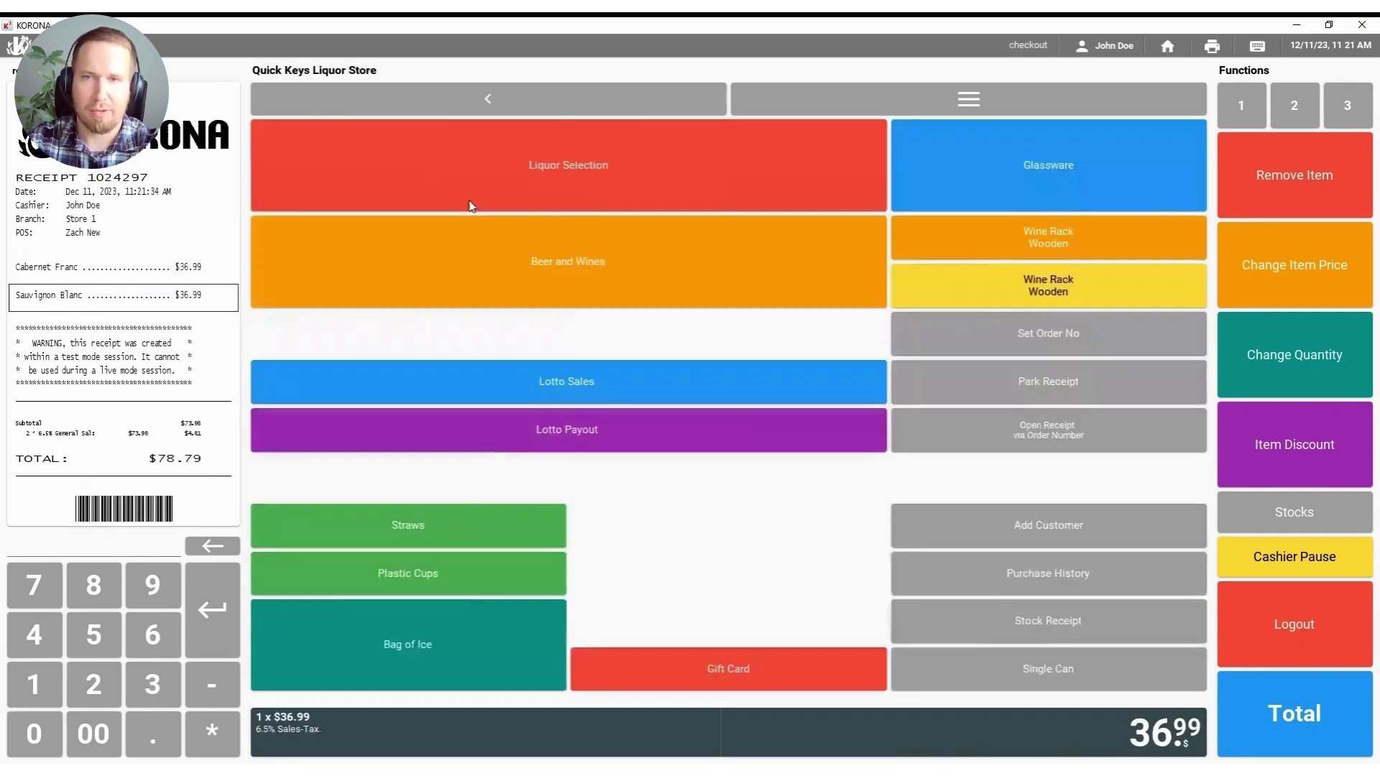
Step: Reprice the Cabernet Franc line to $37.99, bringing the total to $79.85
click(109, 282)
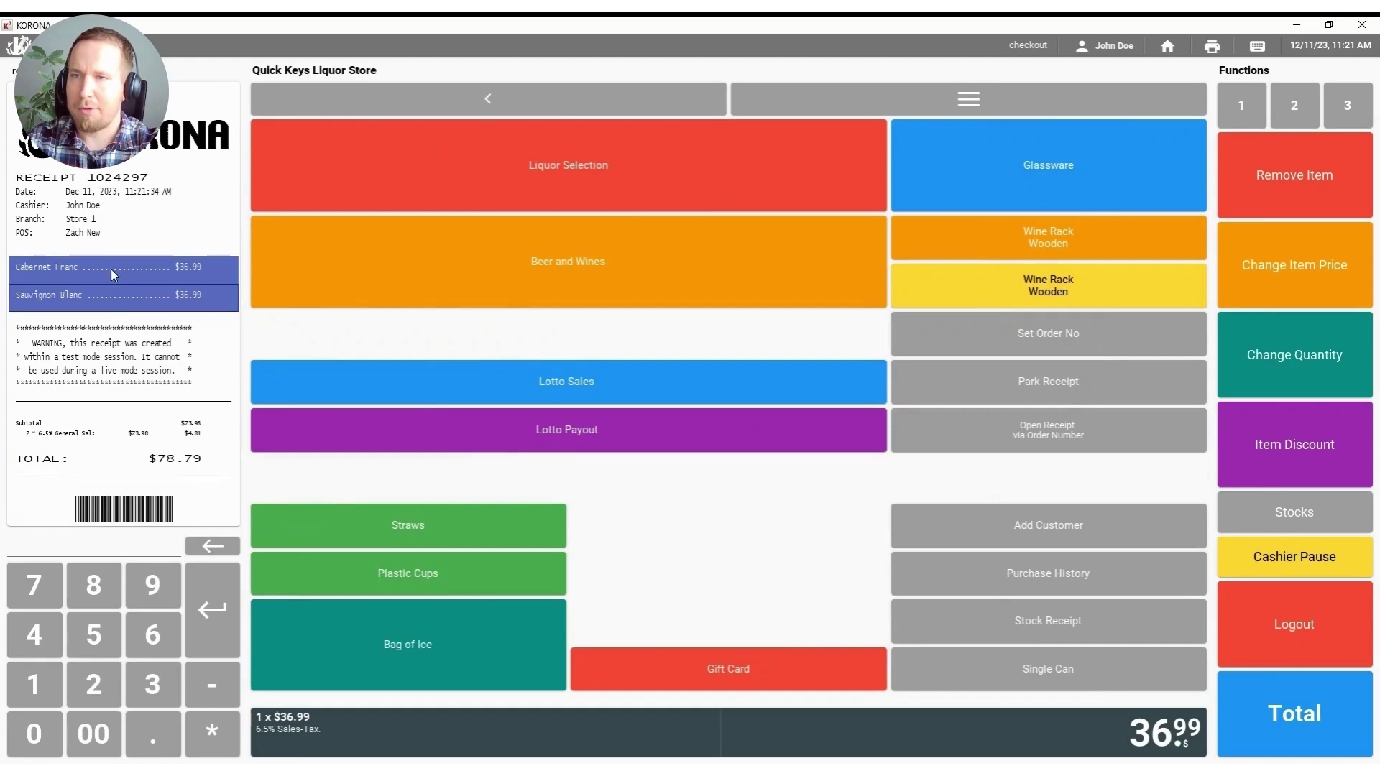
click(115, 296)
click(117, 276)
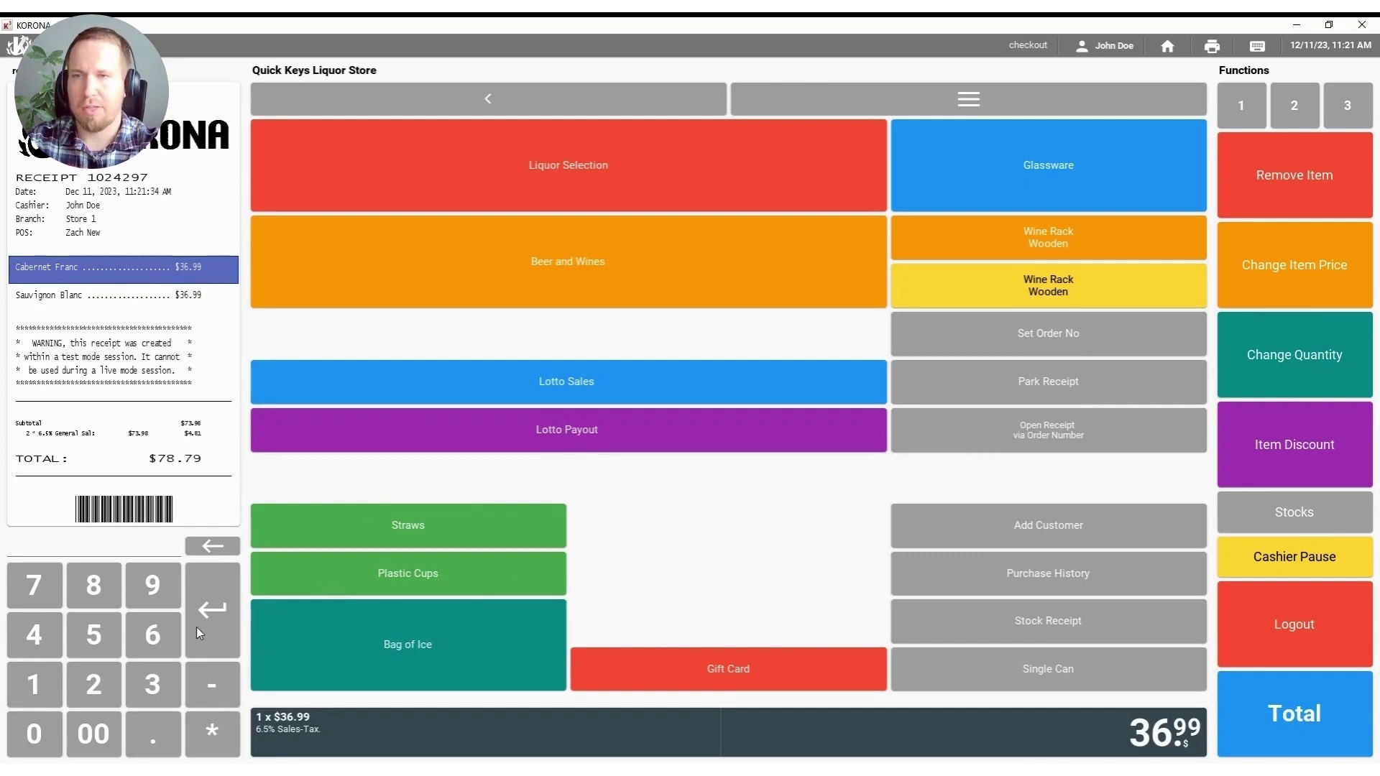
click(157, 693)
click(42, 596)
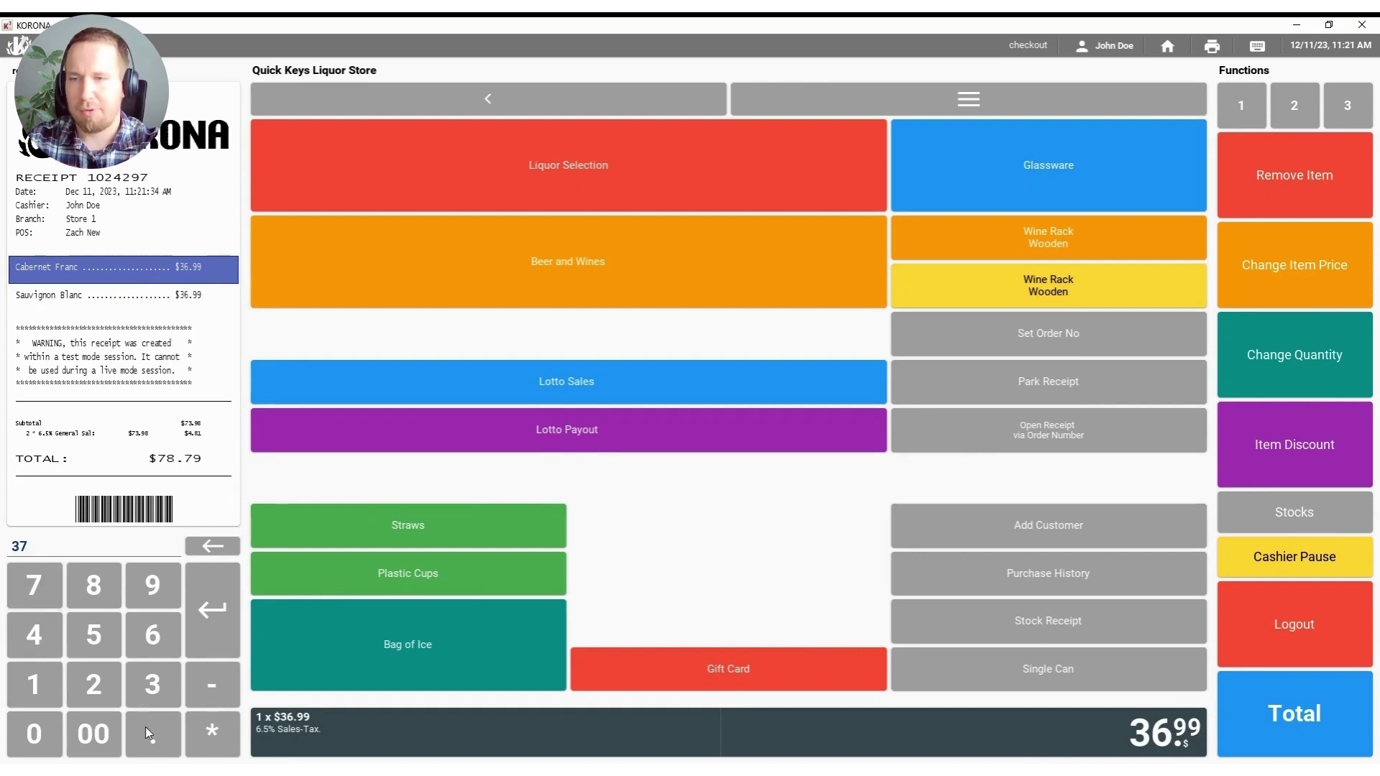
click(157, 574)
click(159, 576)
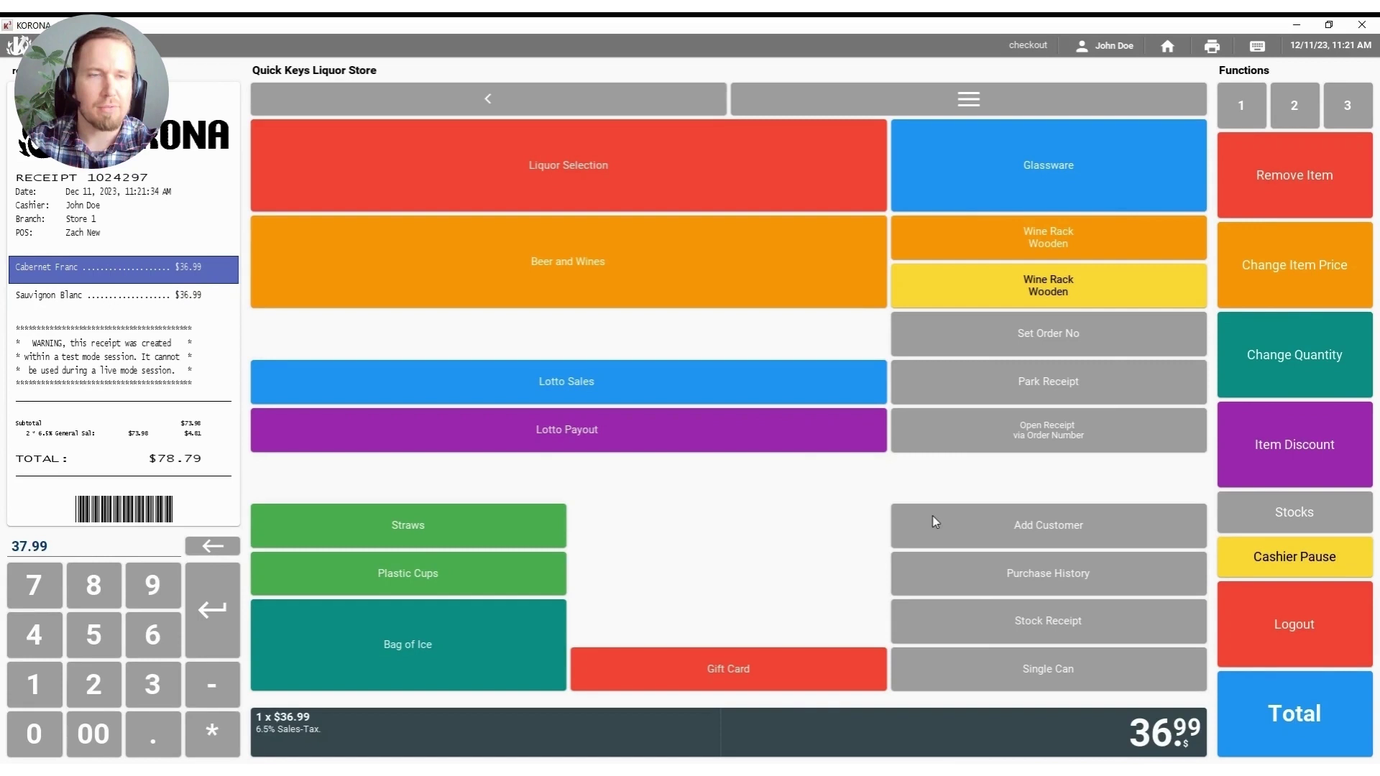
click(1313, 277)
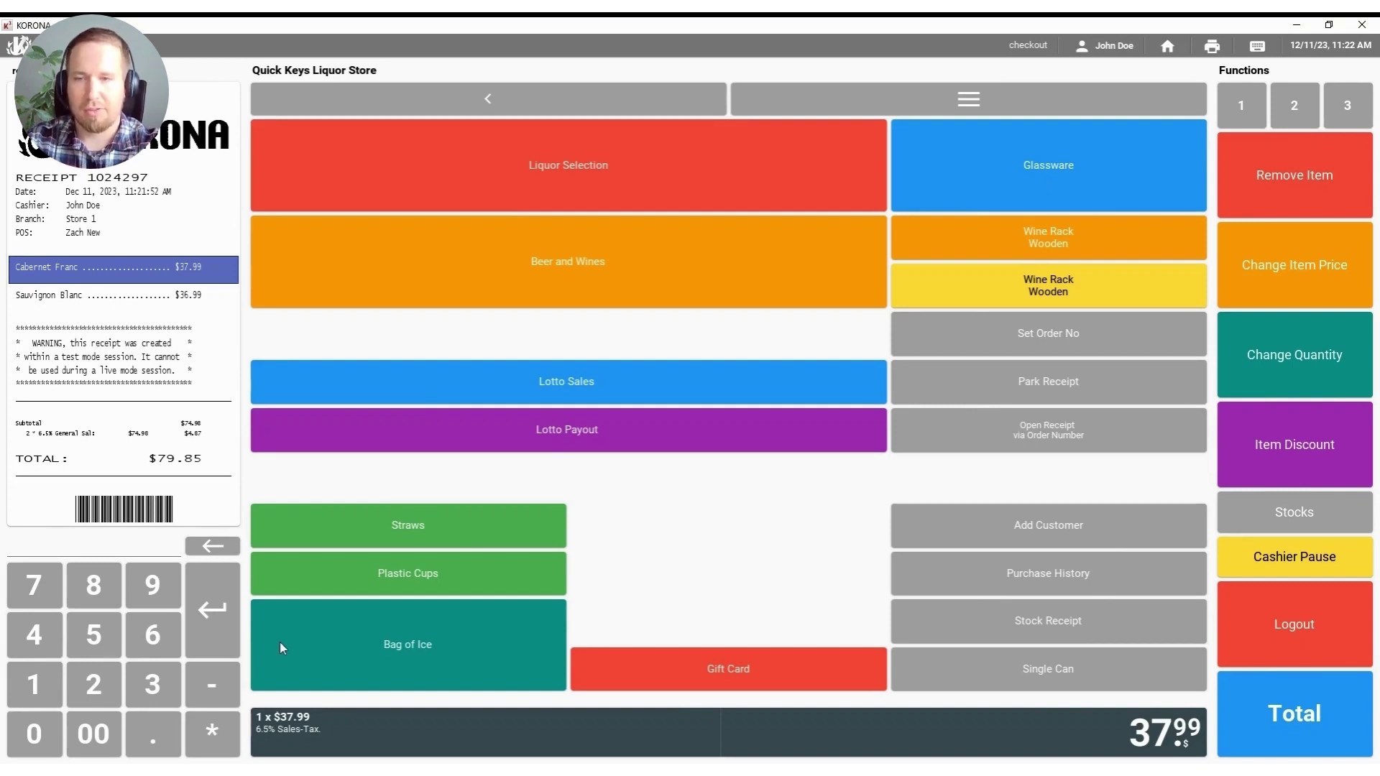
Step: Give Cabernet Franc a 10% item discount ($34.19, total $75.81) and show the Extras functions page
click(33, 715)
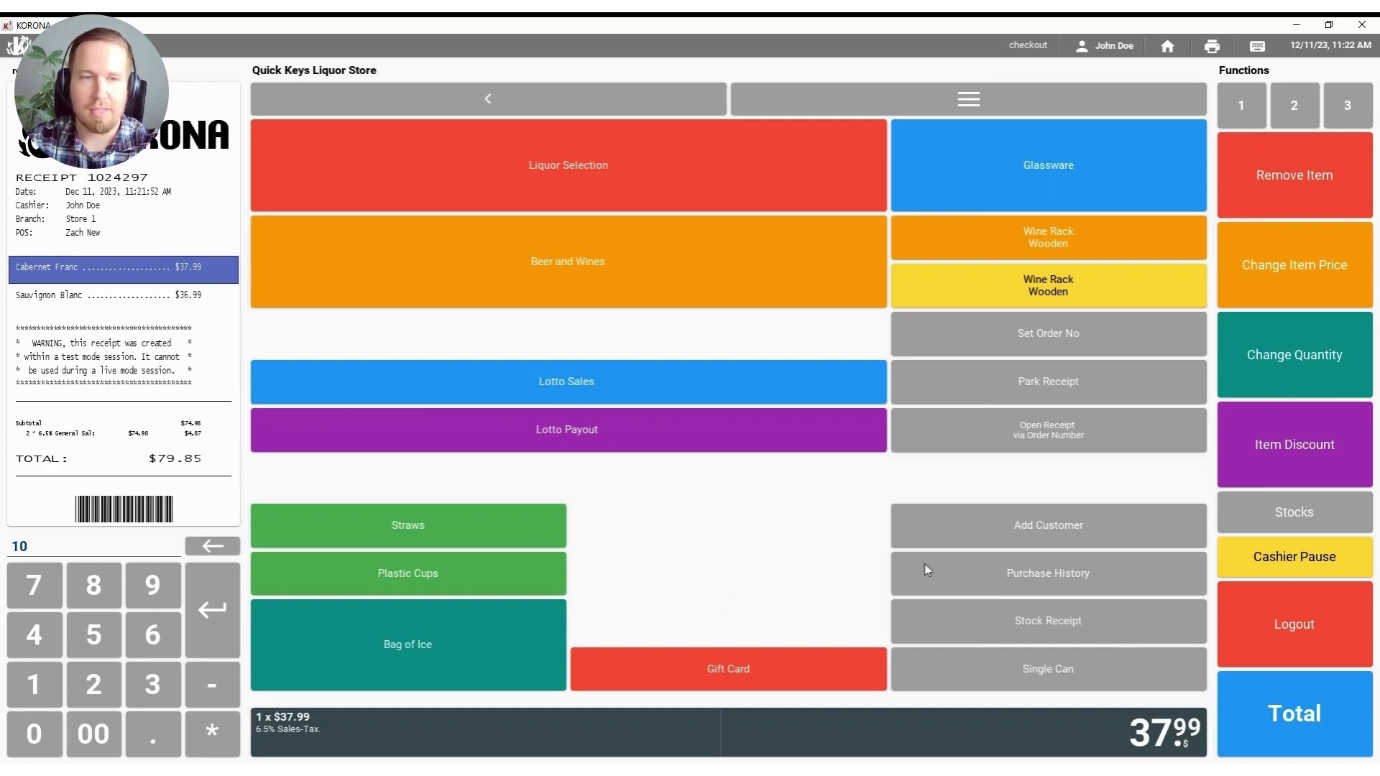
click(1280, 448)
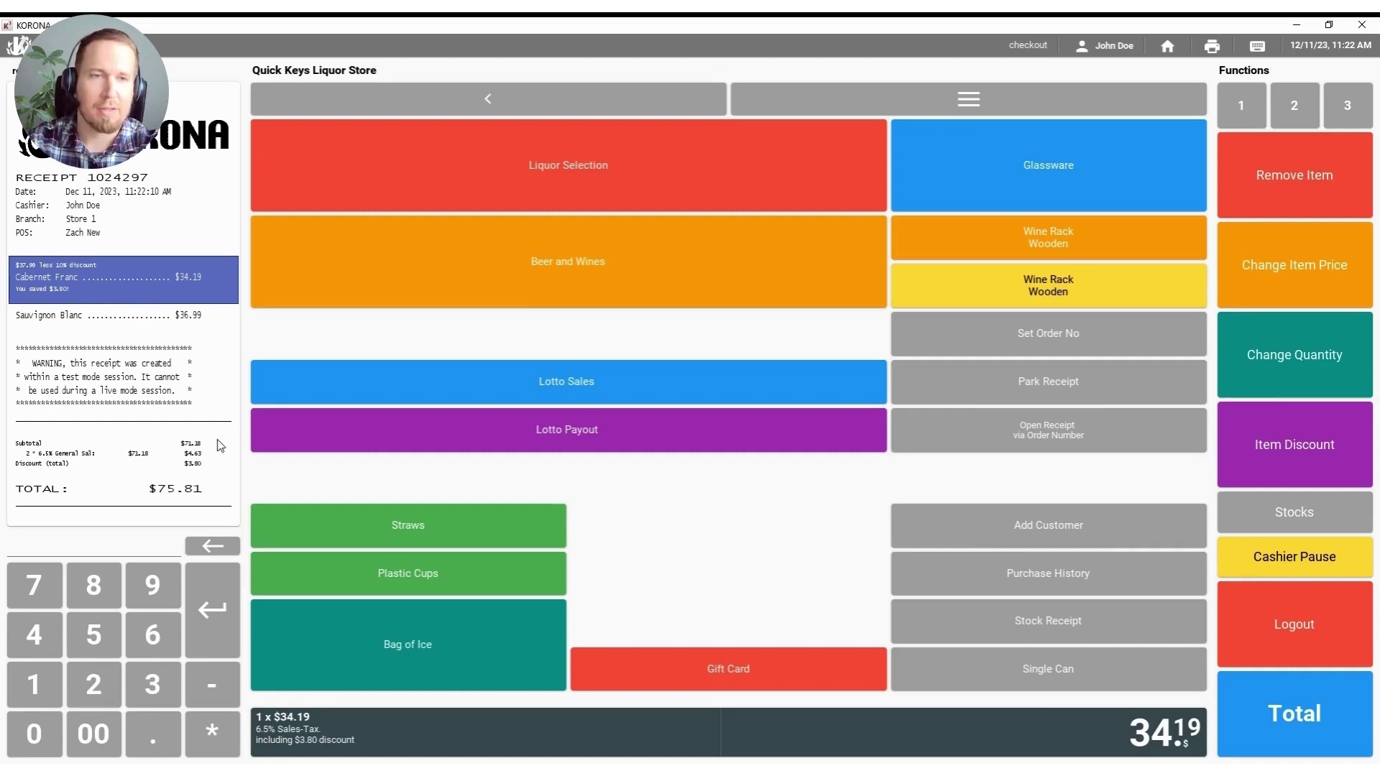
click(1311, 112)
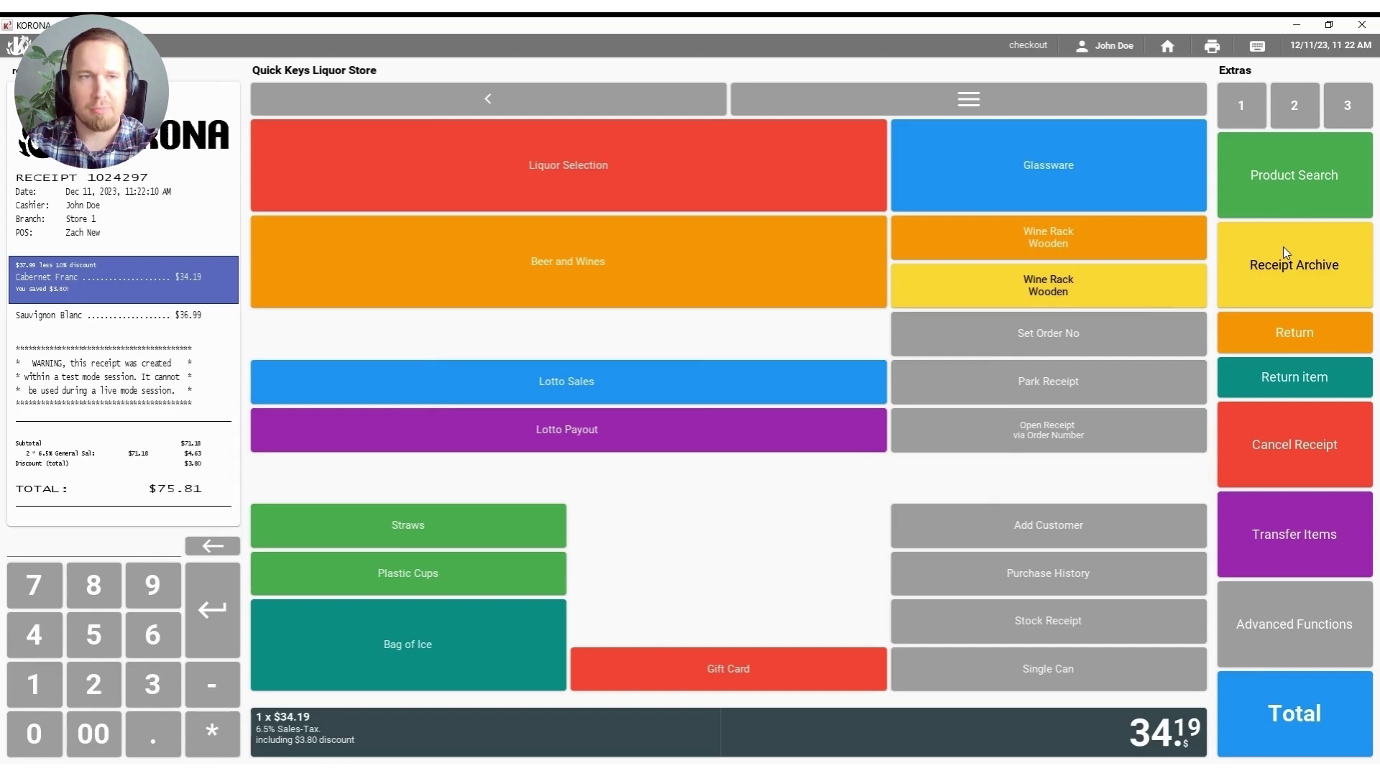
click(1284, 196)
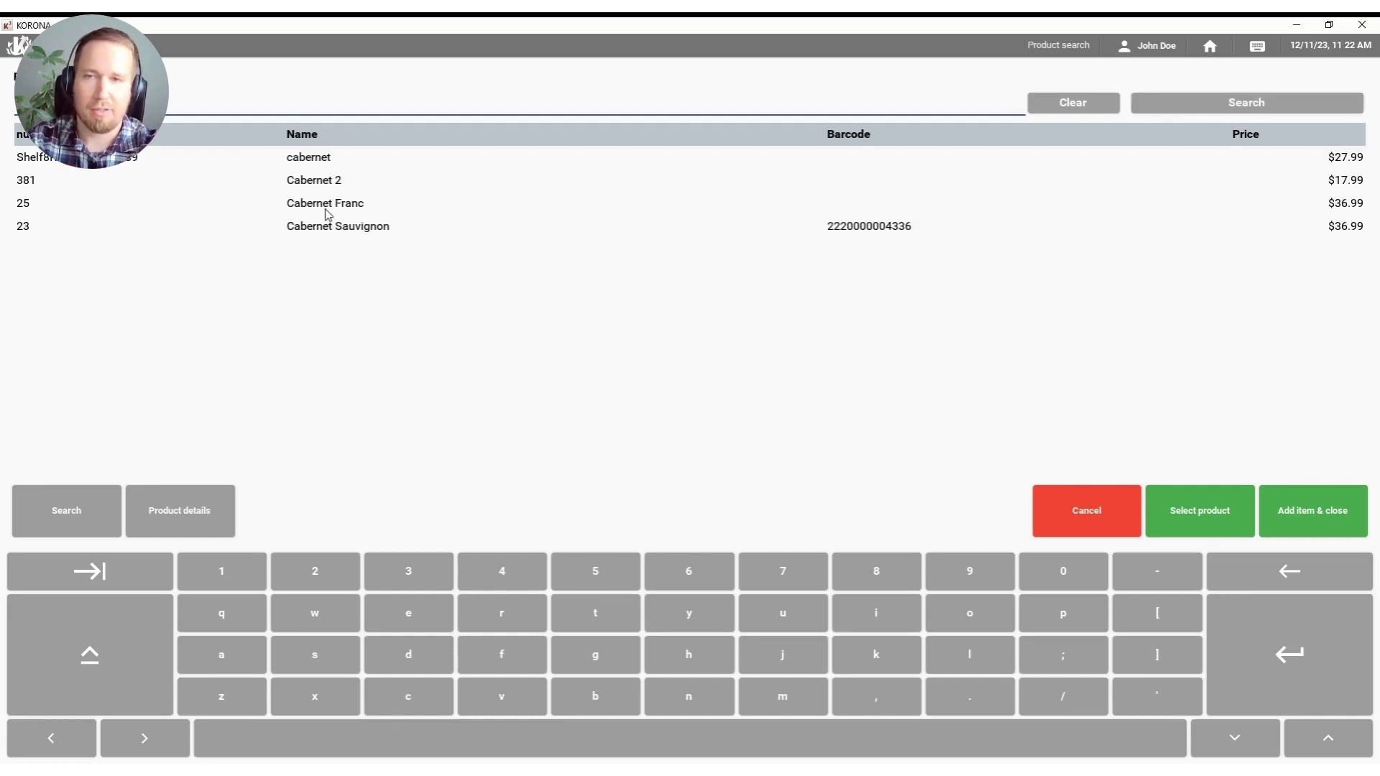
click(297, 211)
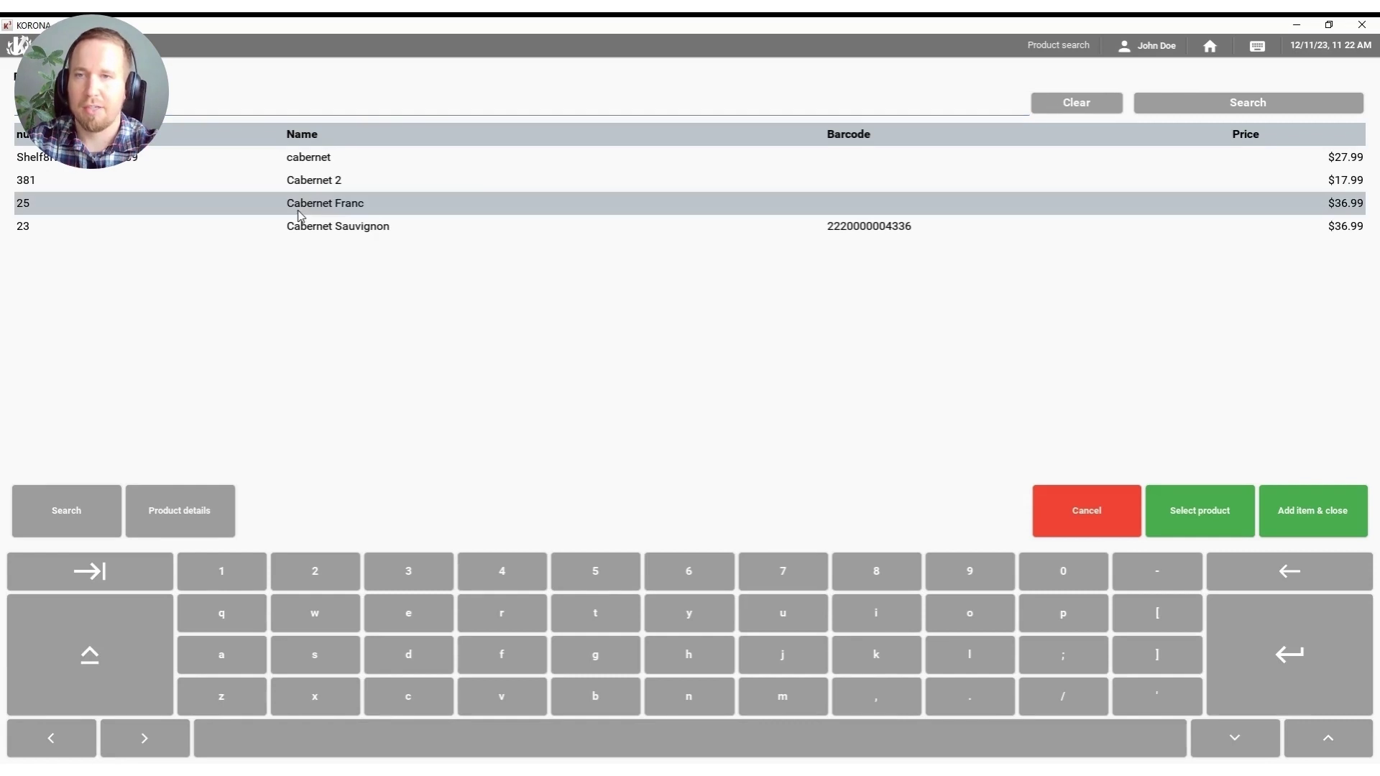
click(1328, 519)
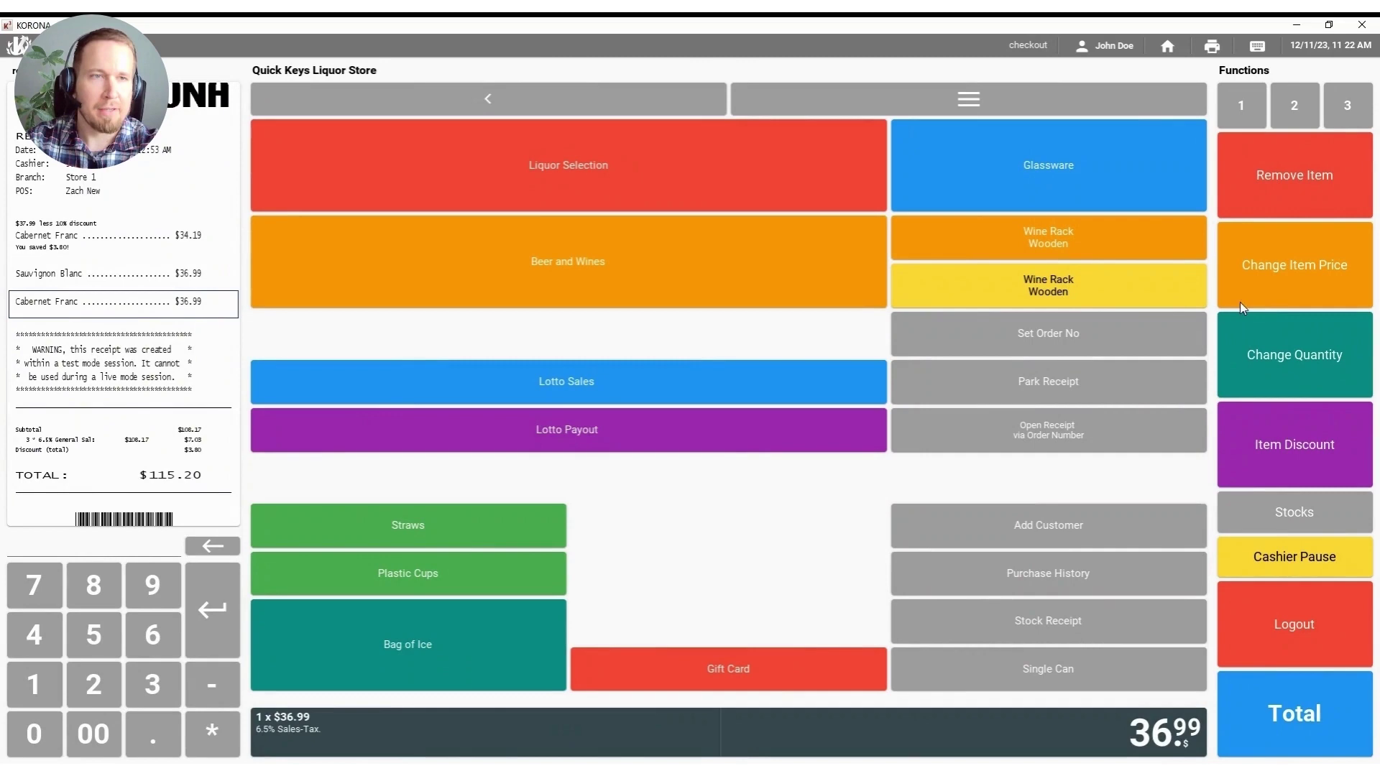
click(1293, 124)
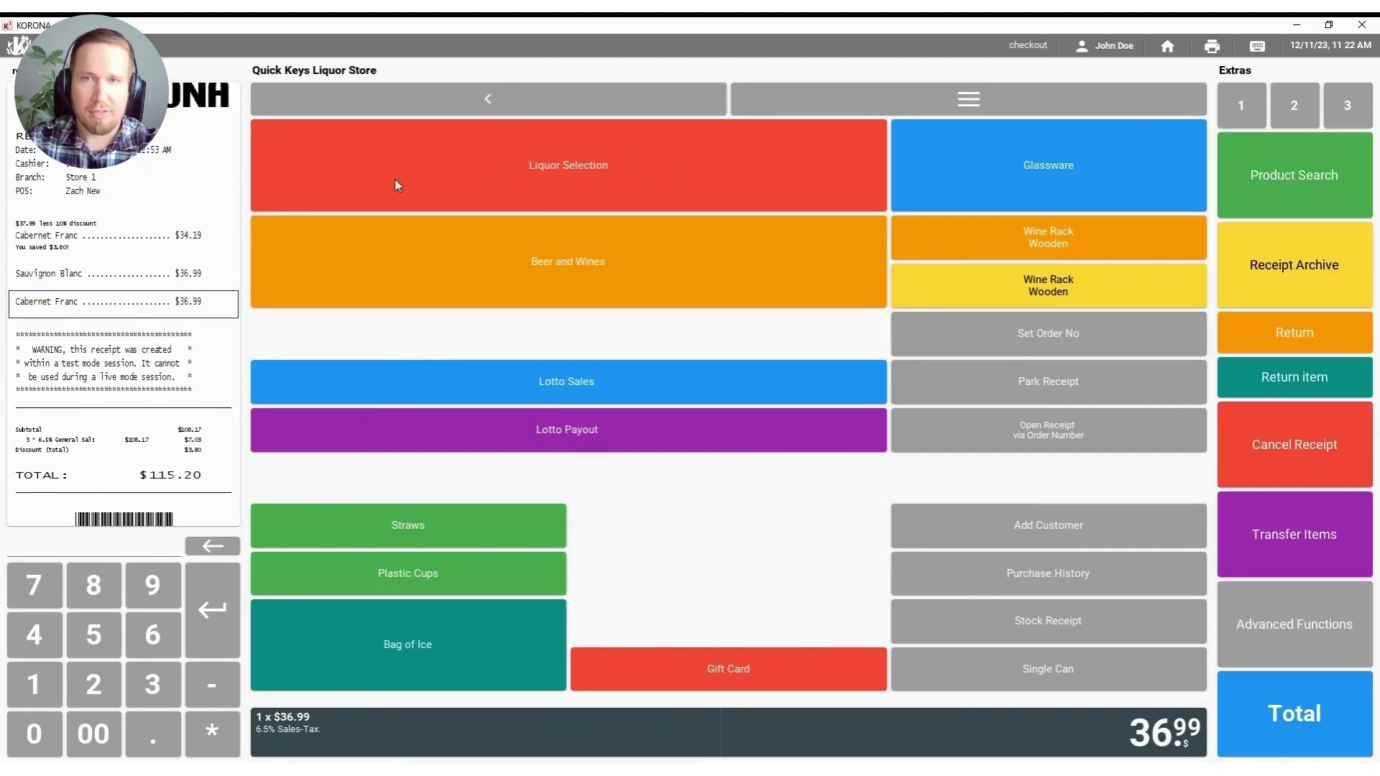
click(1327, 193)
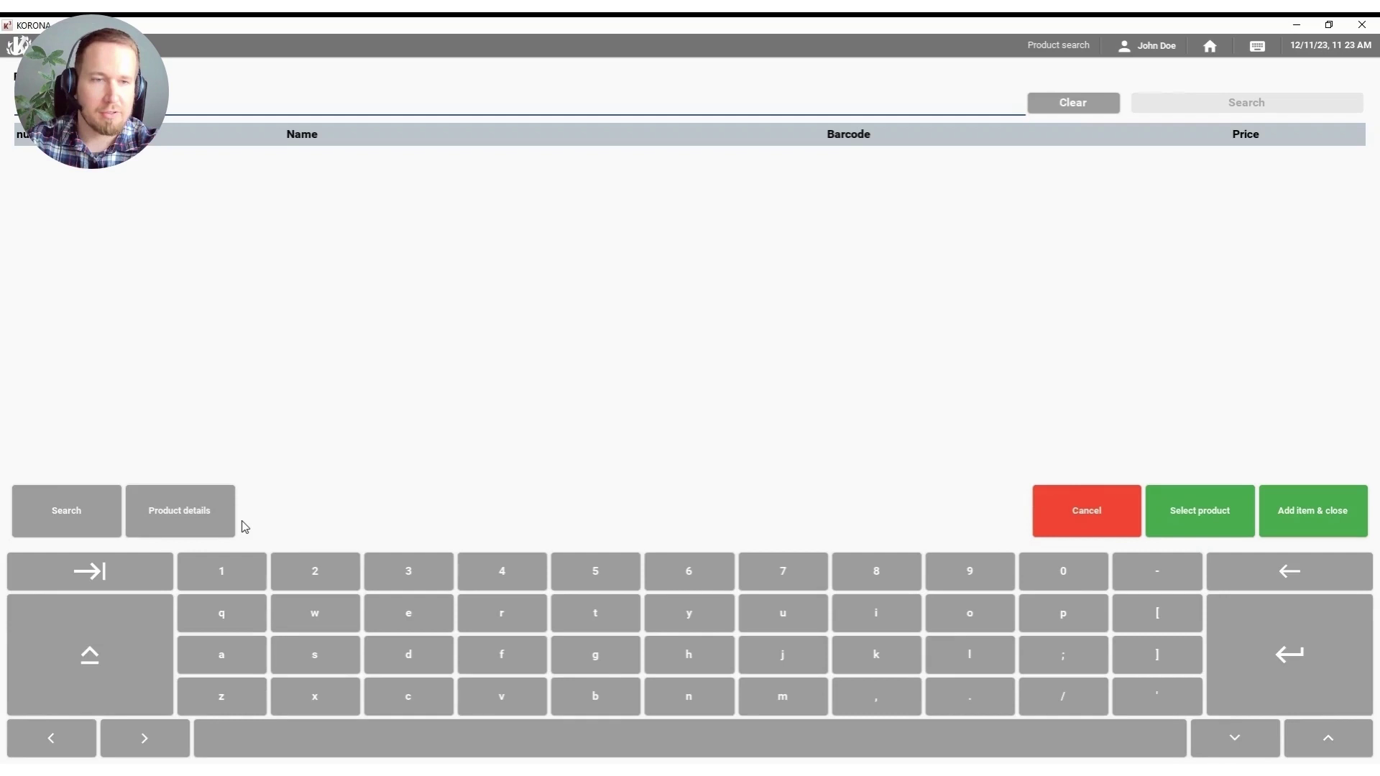
click(1053, 516)
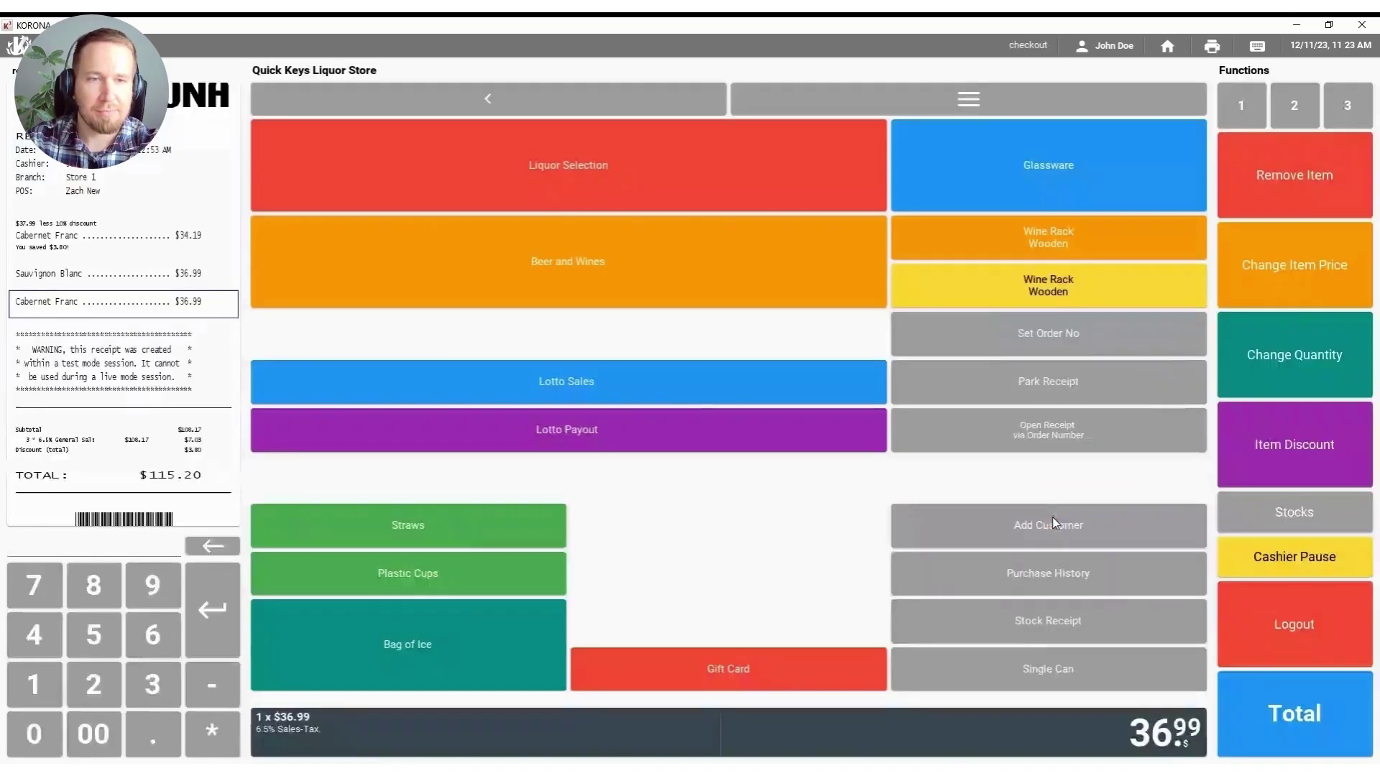
click(1317, 101)
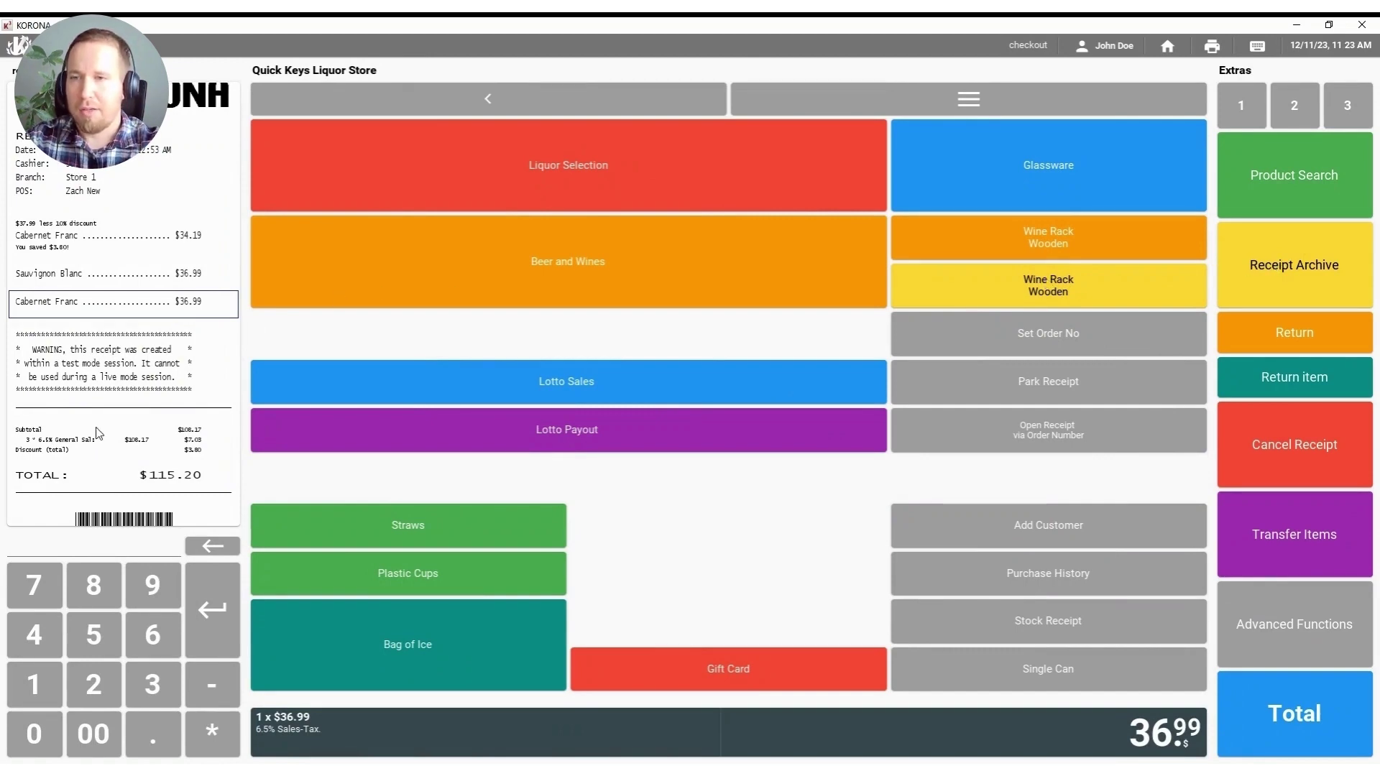
scroll(115, 253, down, 2)
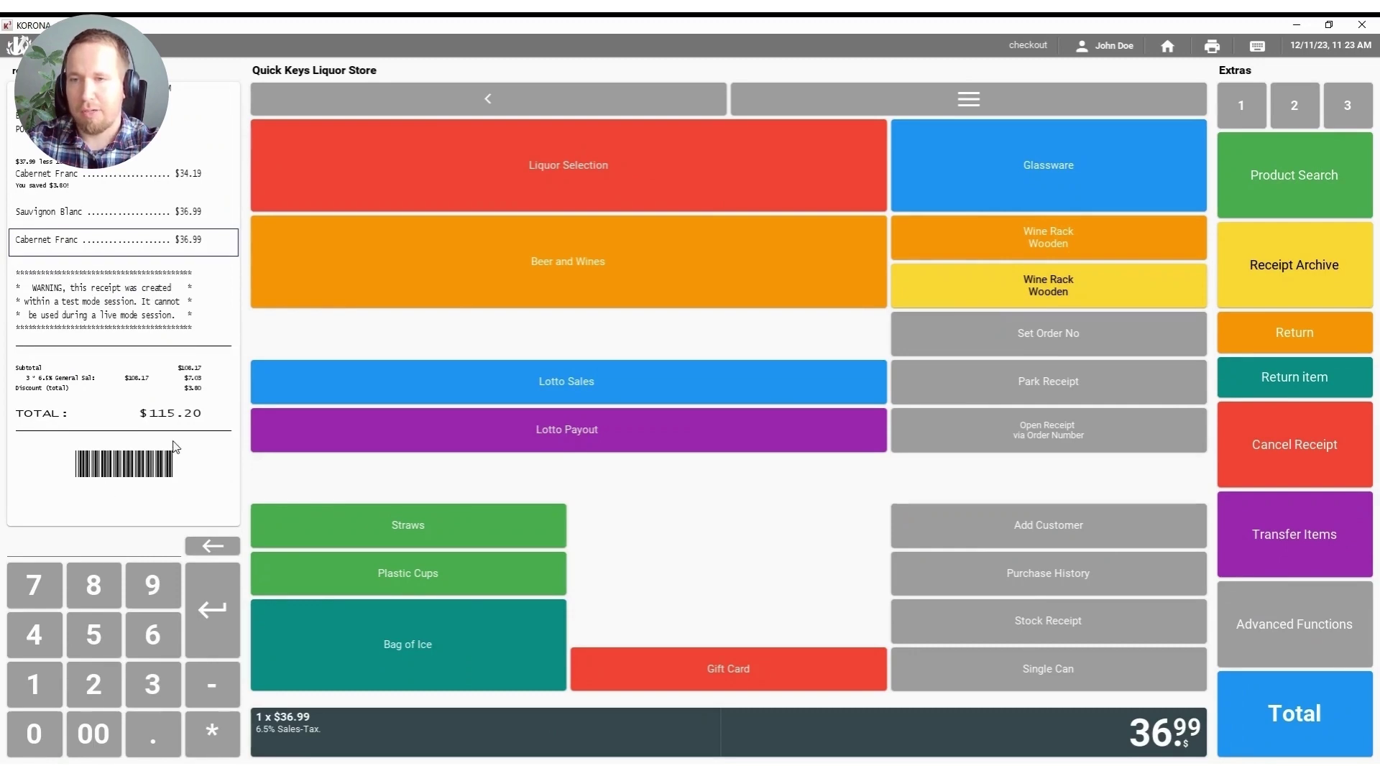
scroll(96, 359, up, 3)
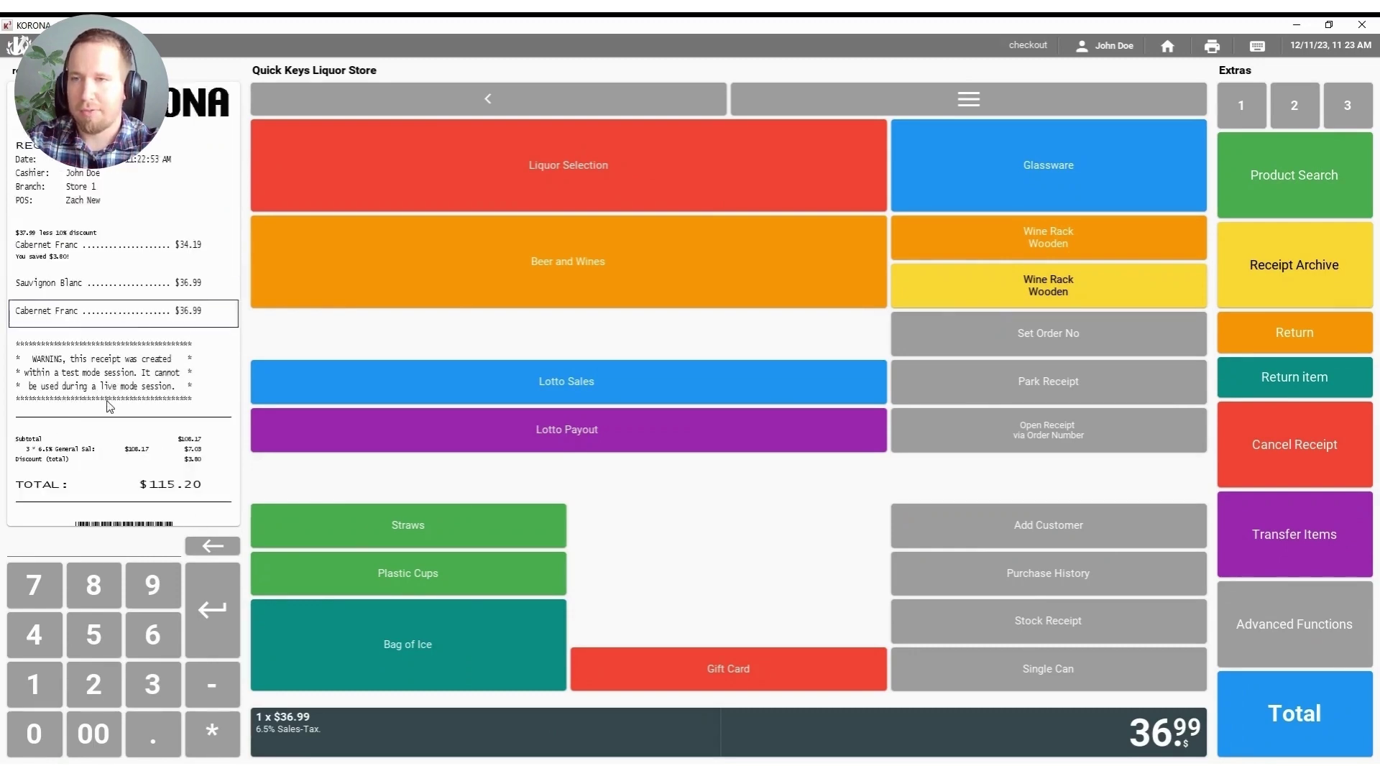
scroll(124, 403, down, 3)
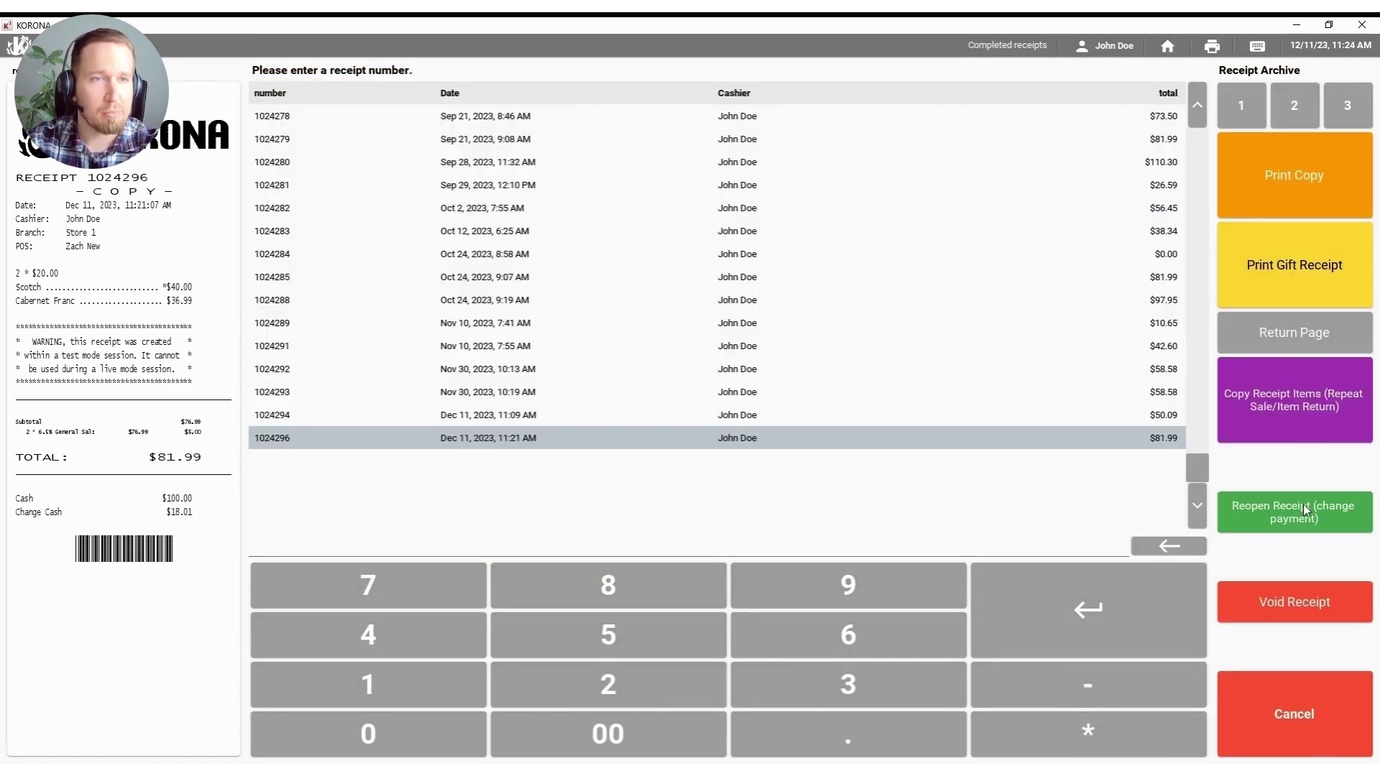
click(1295, 108)
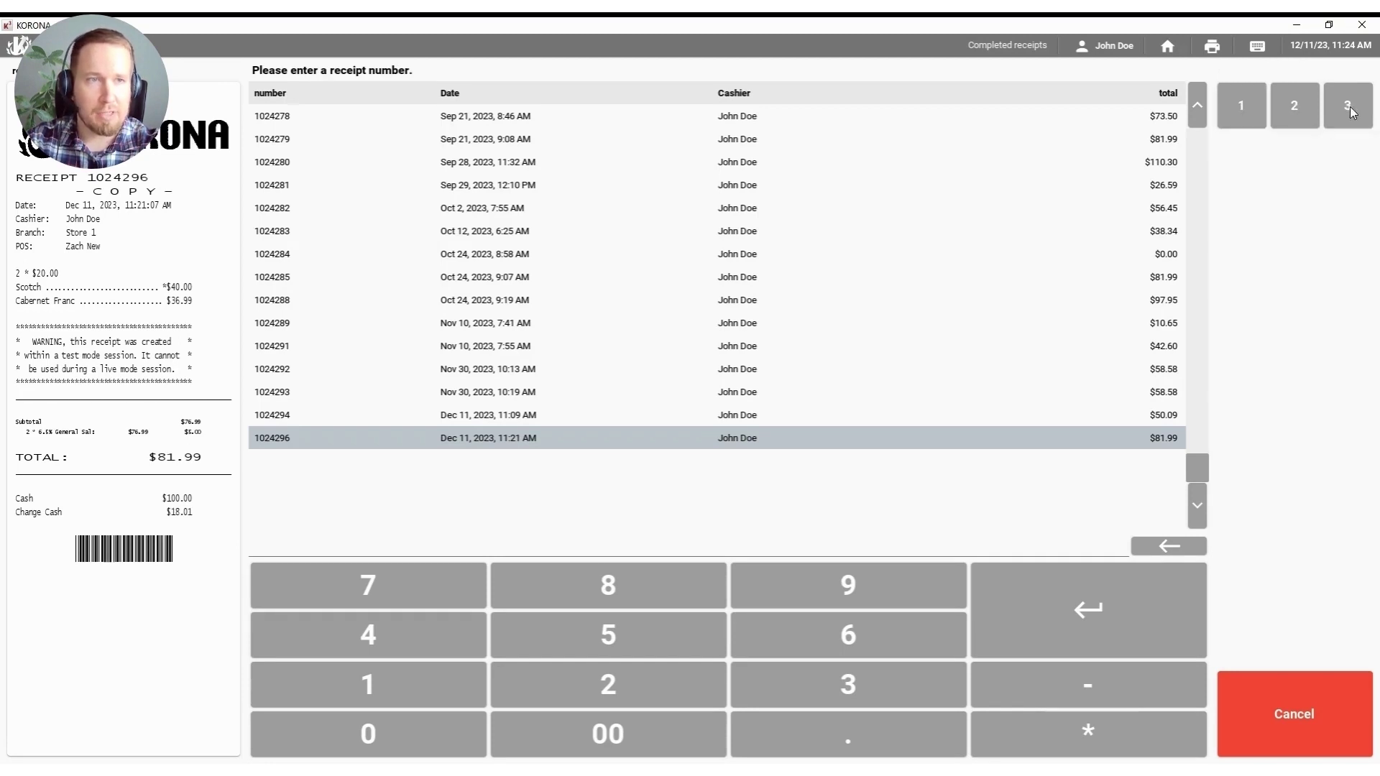
click(1256, 109)
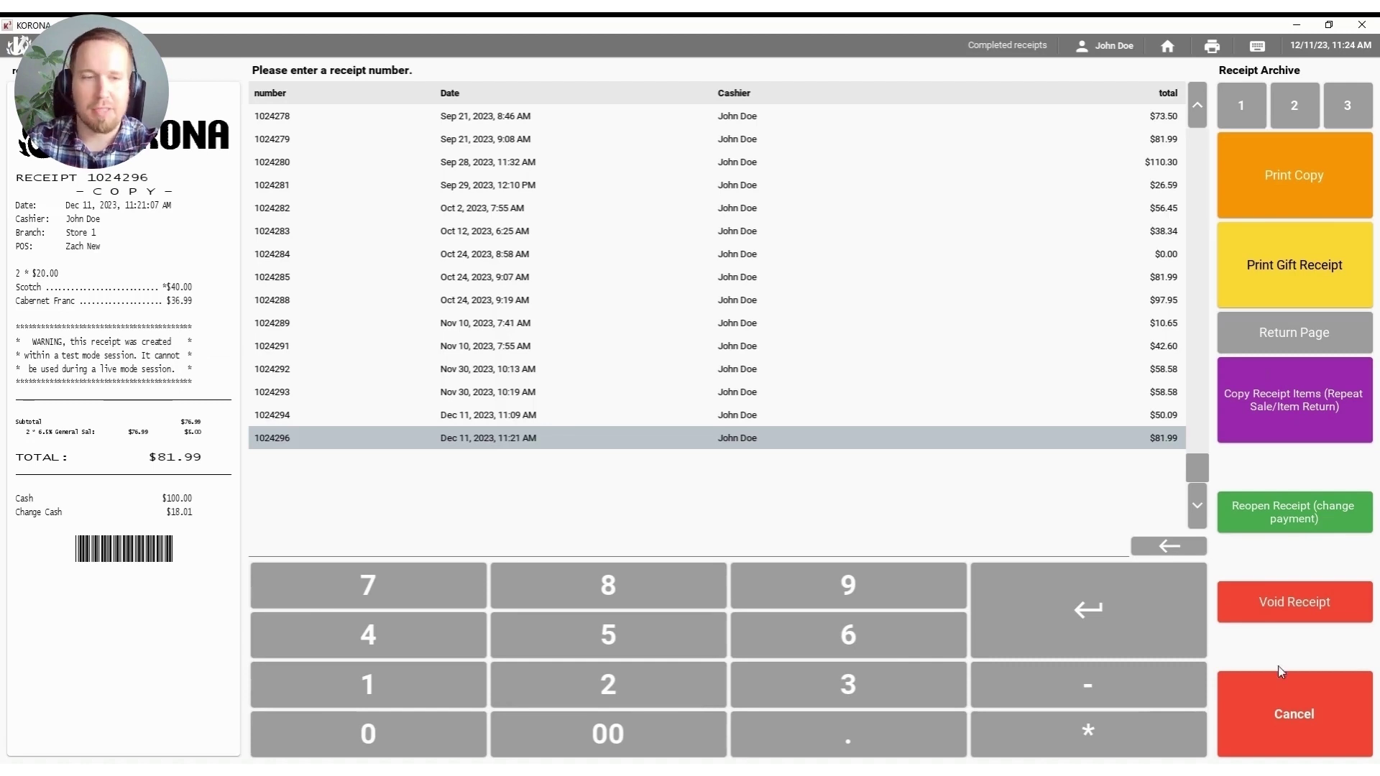
click(1277, 719)
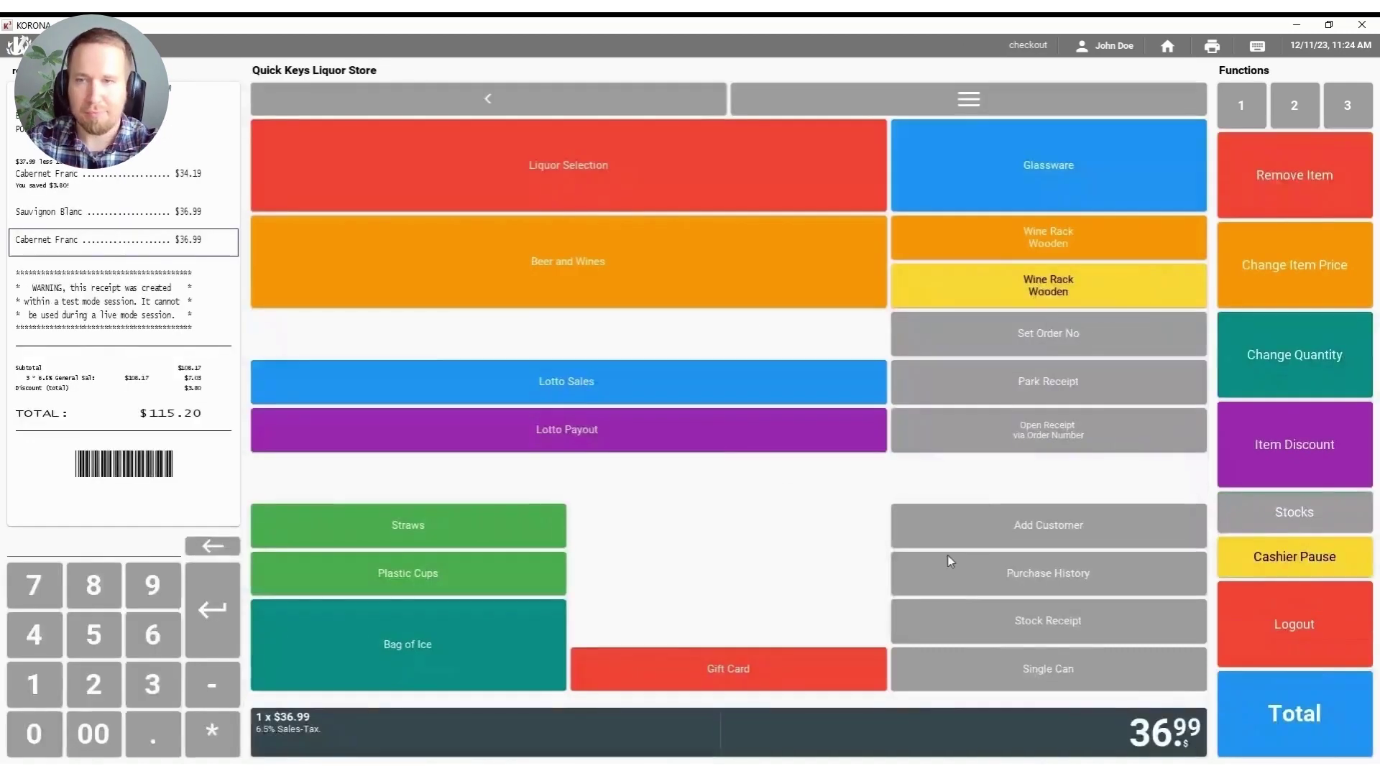
Step: Switch the function panel to page 3 to show manager functions like Balance POS and Cash Drop
click(1348, 114)
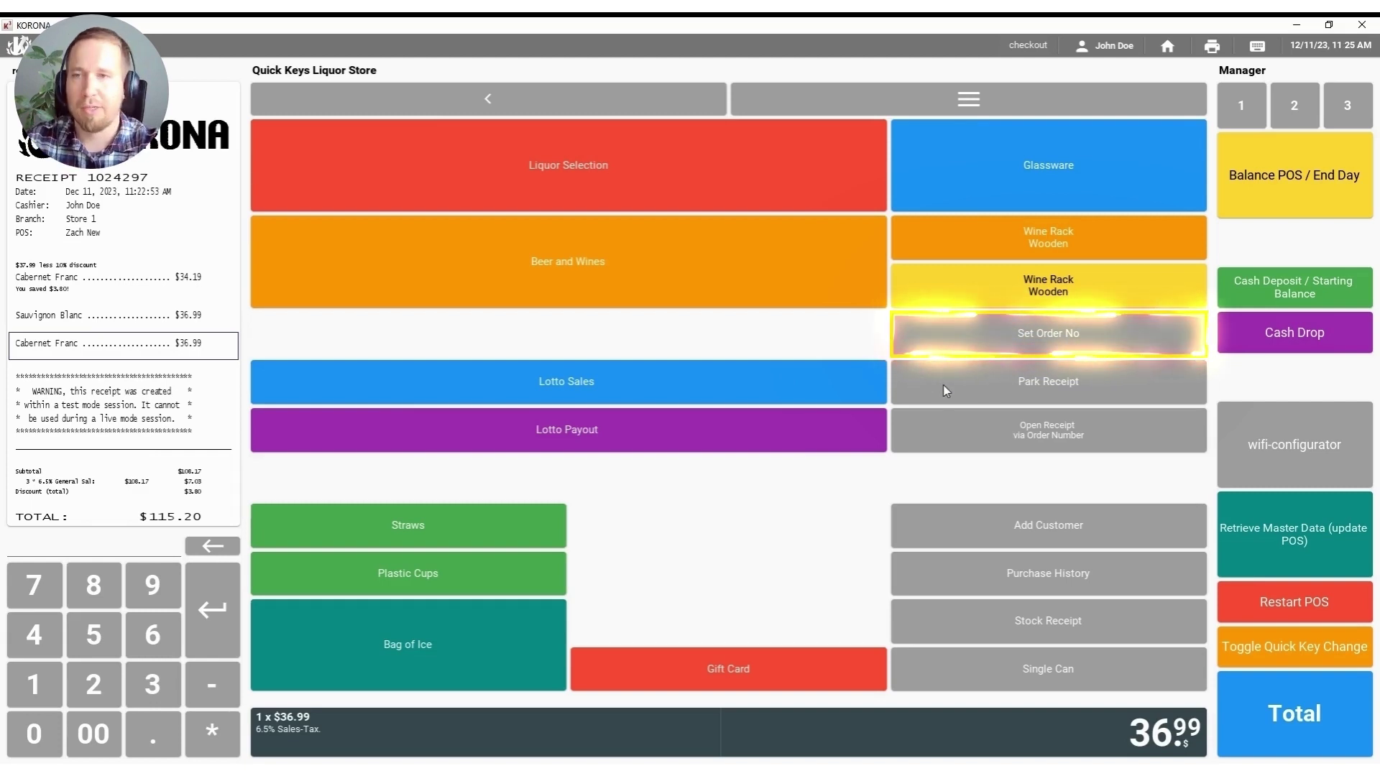
Step: Save an order number on the $115.20 sale and park the receipt
click(1022, 342)
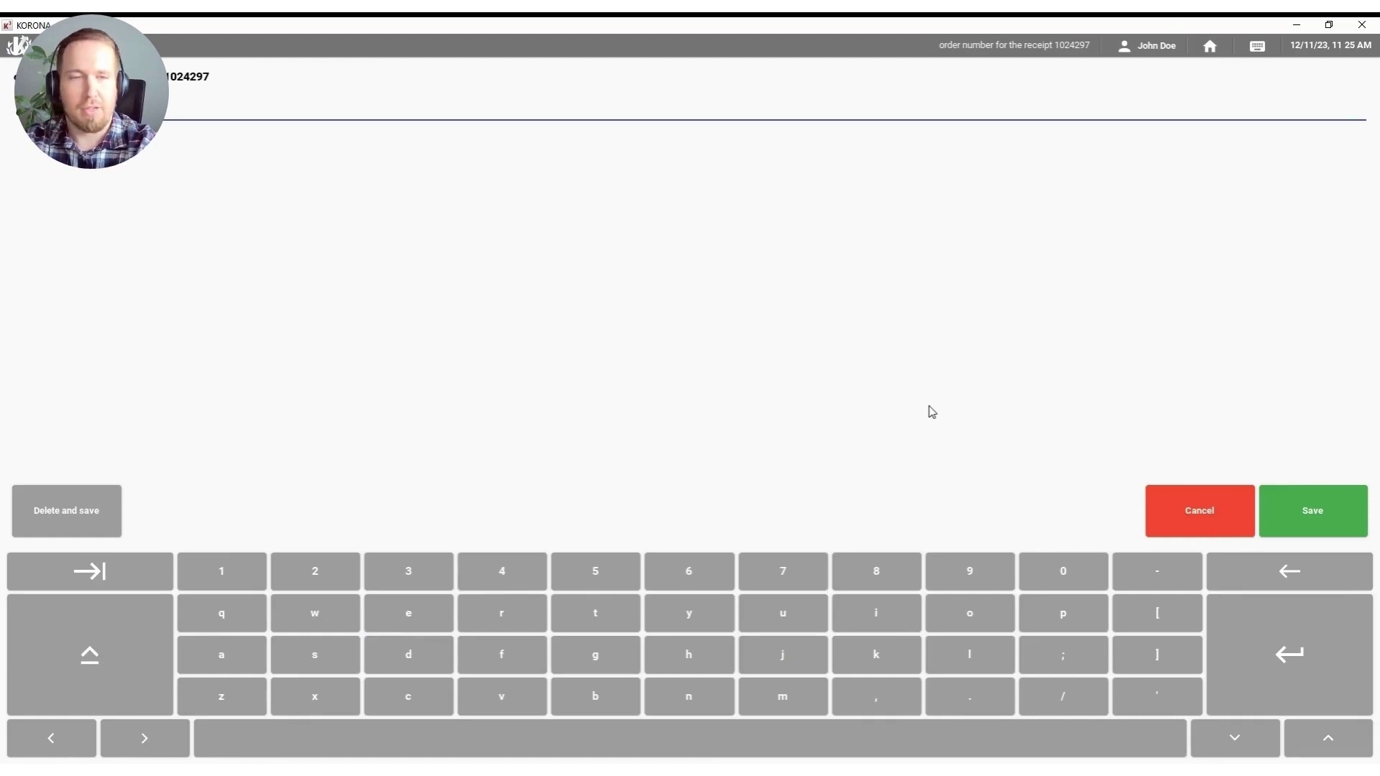
click(1282, 511)
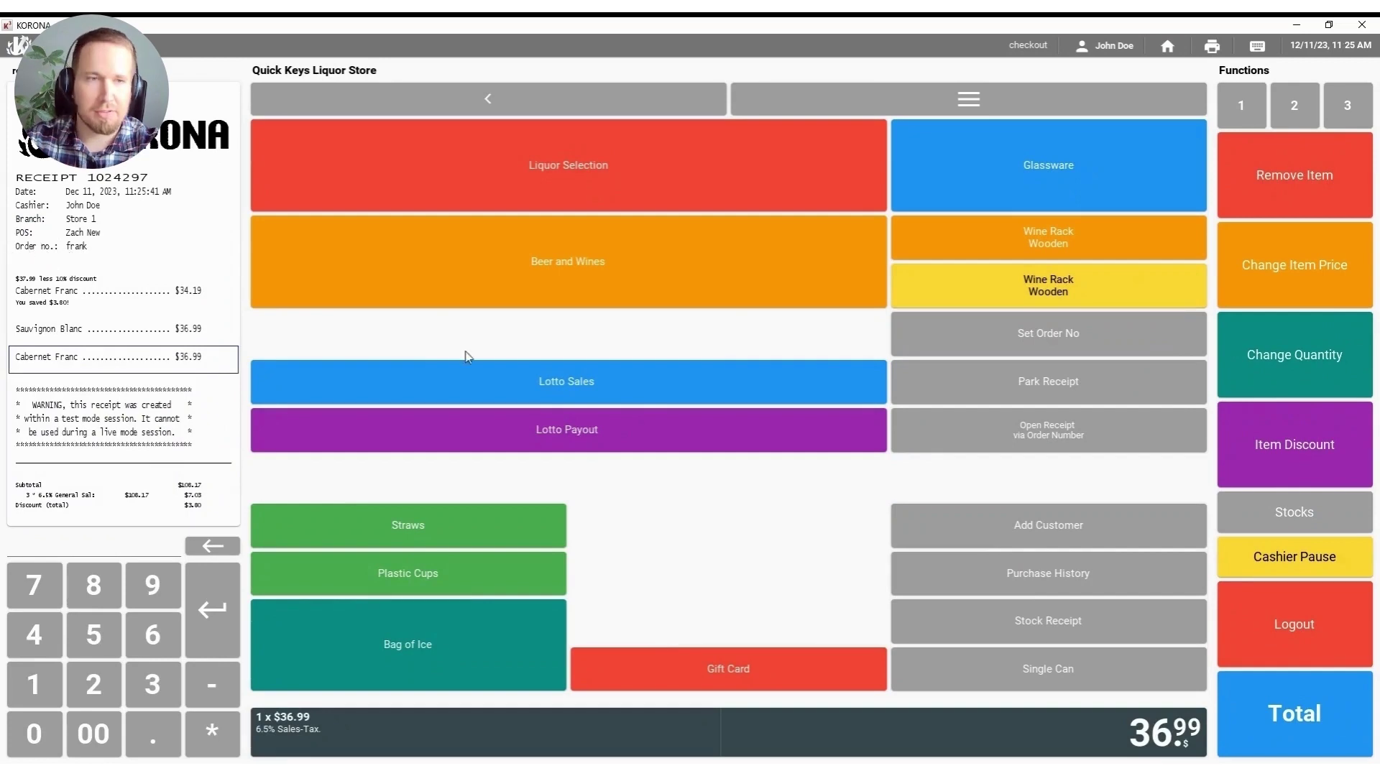
click(1047, 392)
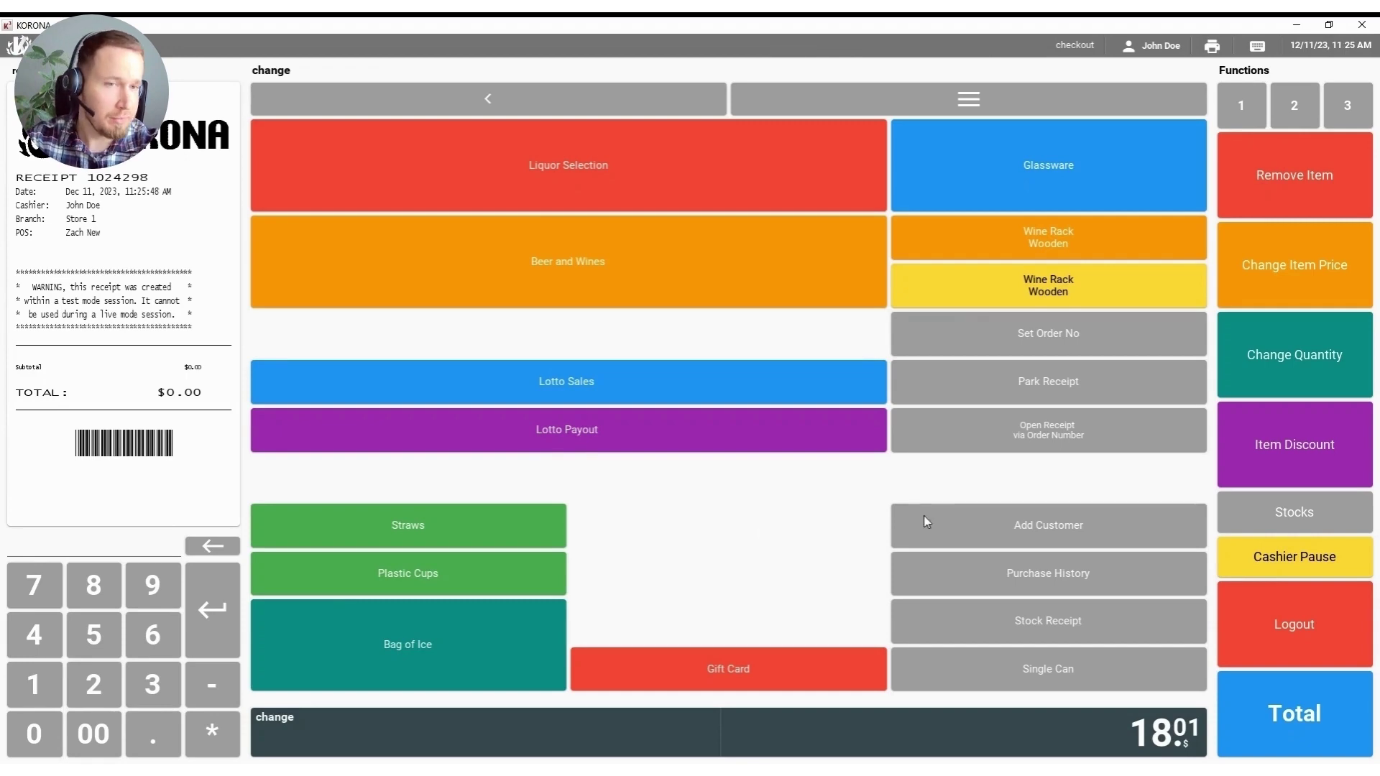
Step: Pick the parked receipt from the order-number list and load it back into checkout
click(1057, 425)
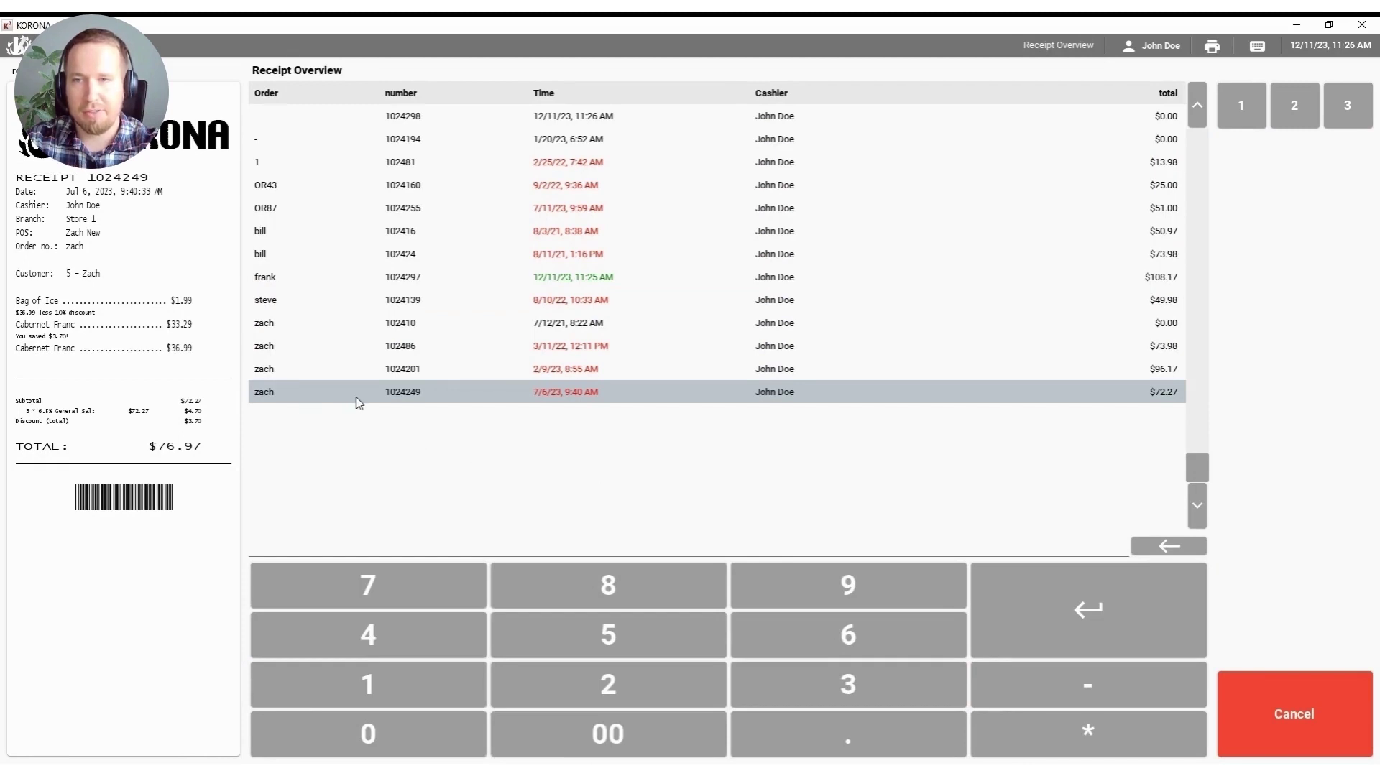
click(320, 281)
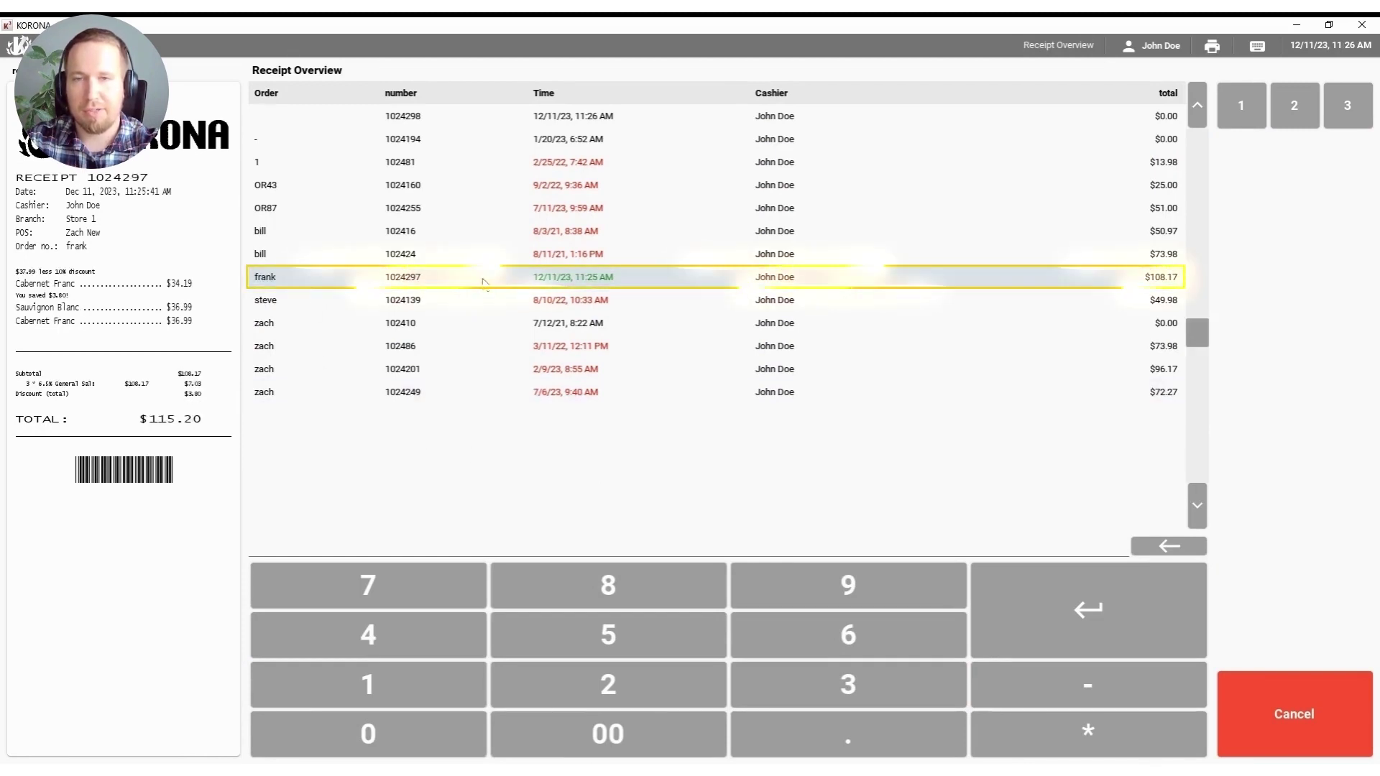
click(1077, 623)
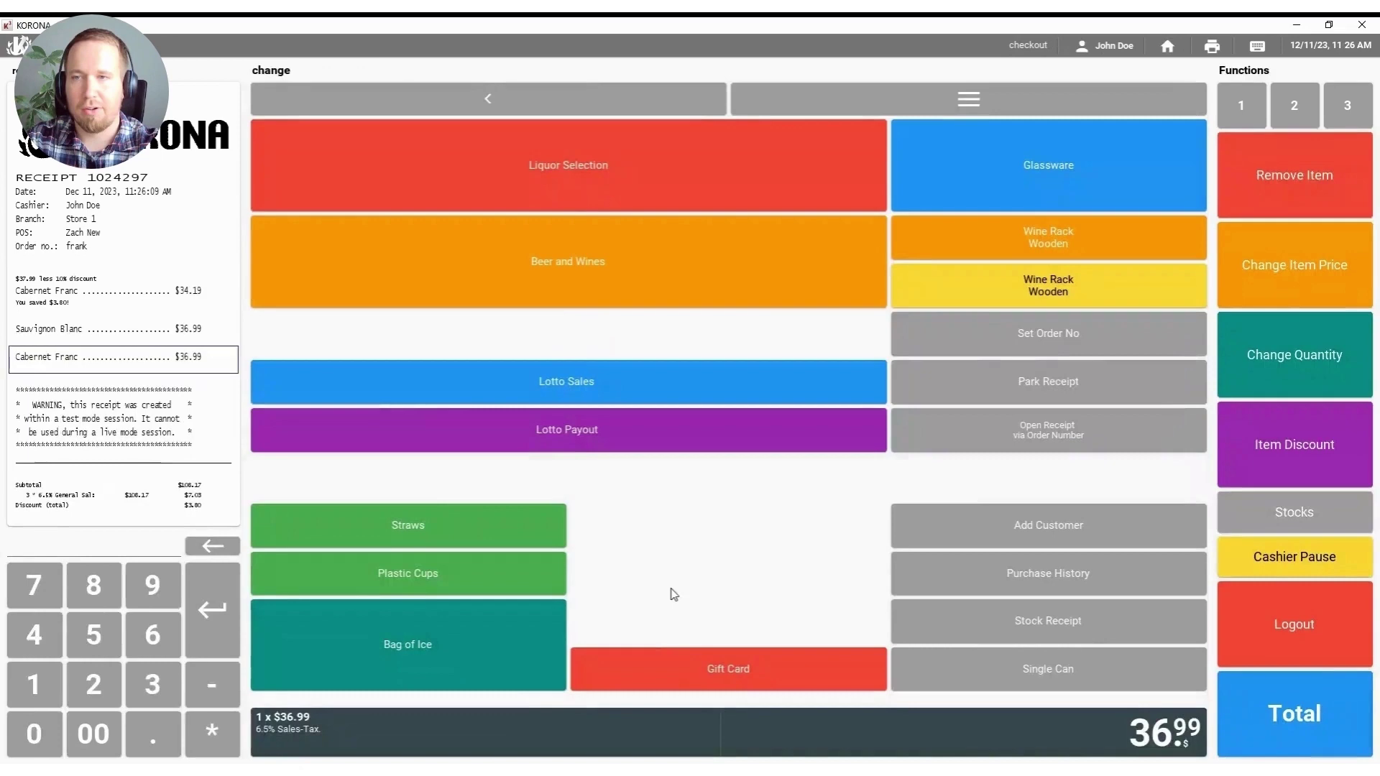
scroll(133, 245, up, 3)
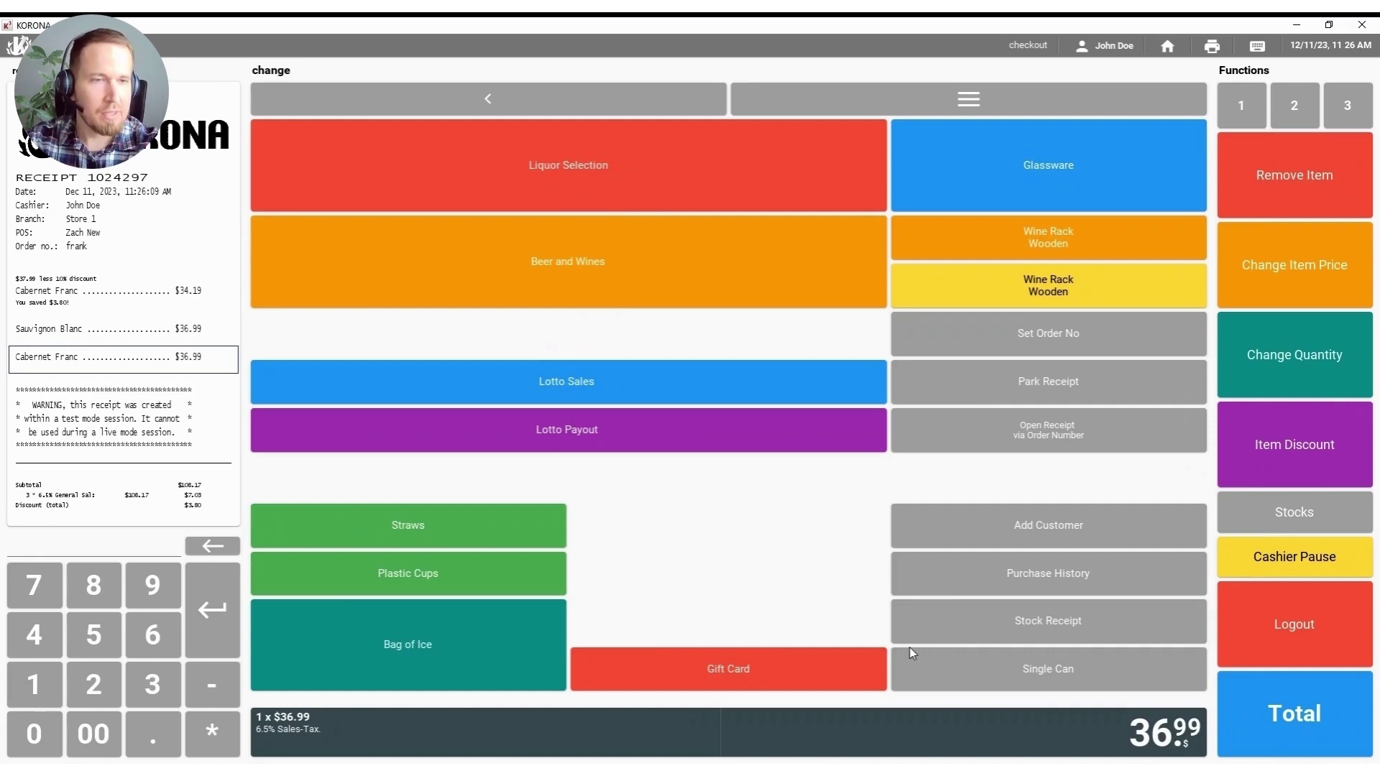
Step: Search for an existing customer and apply them to the reopened sale
click(934, 526)
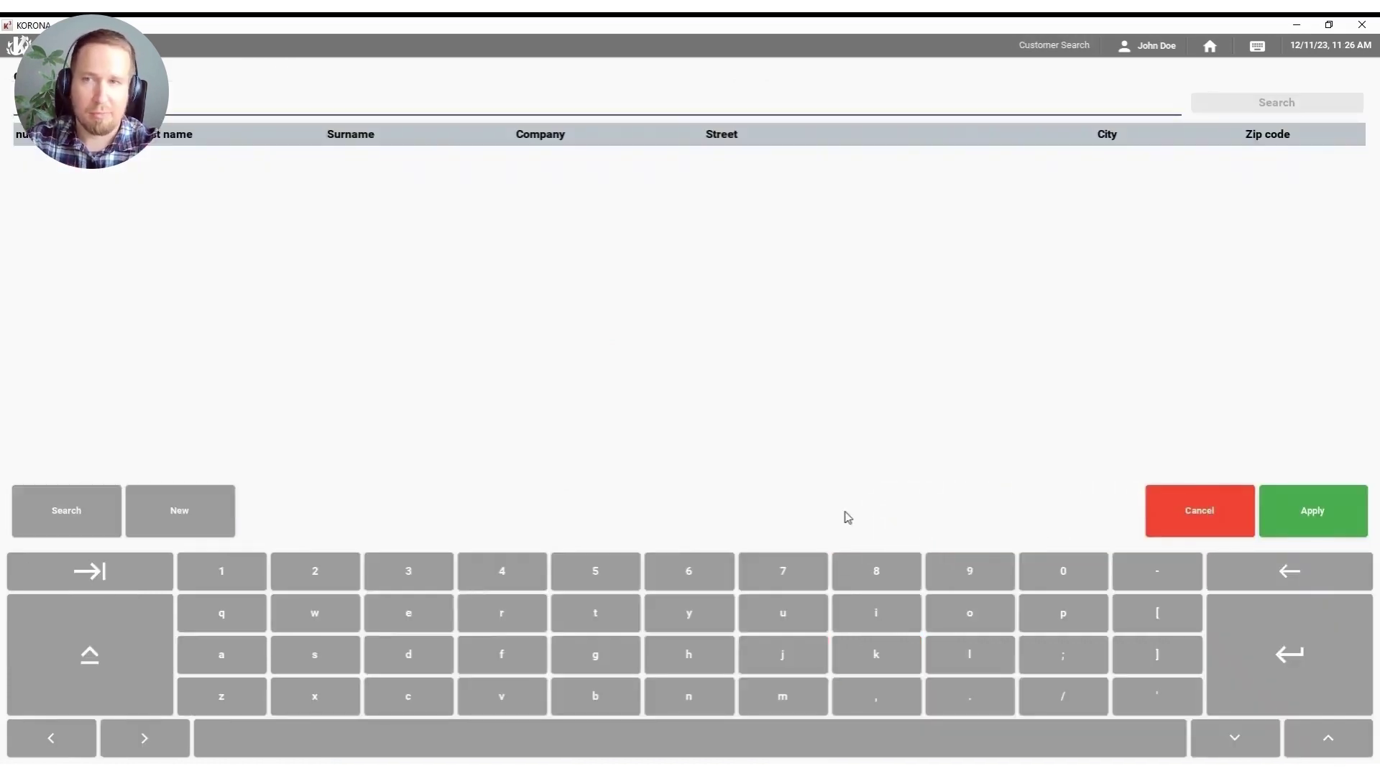
click(778, 566)
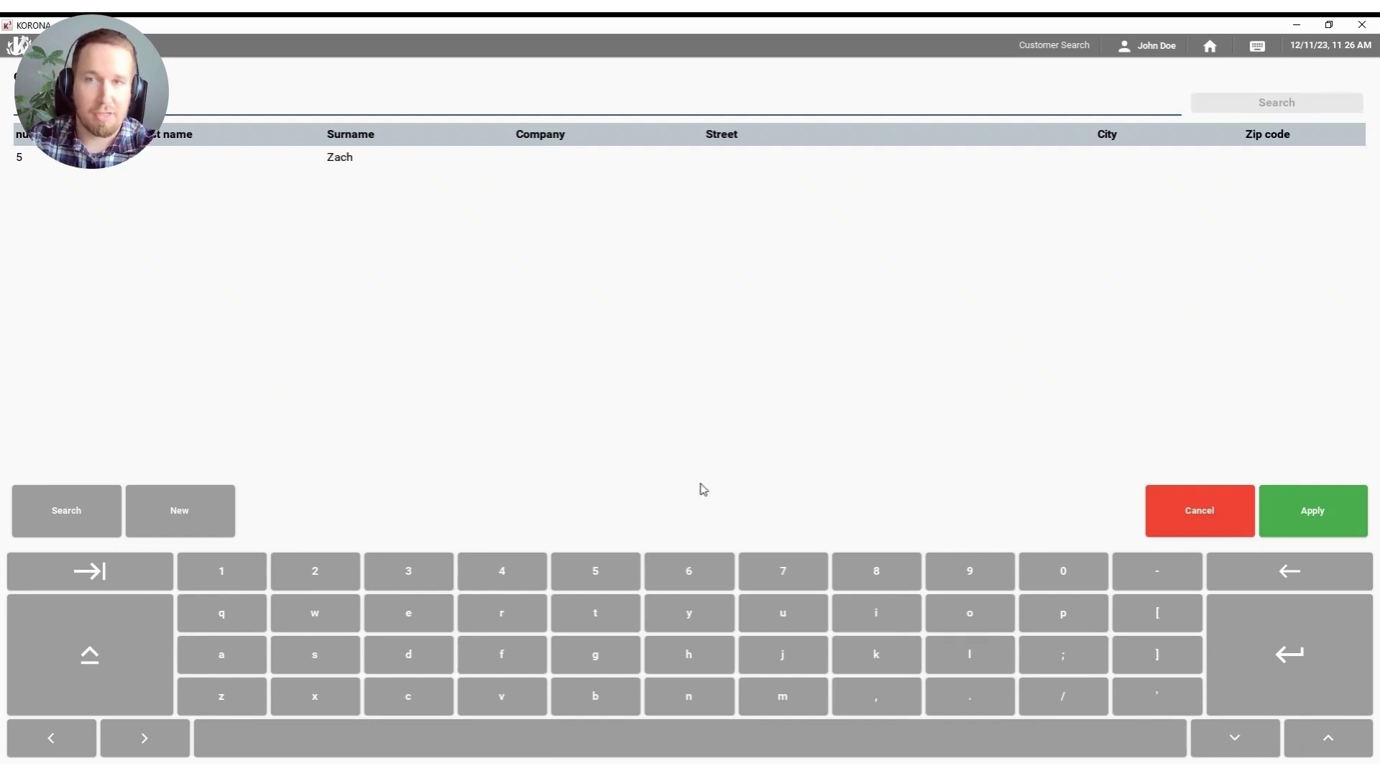
click(353, 167)
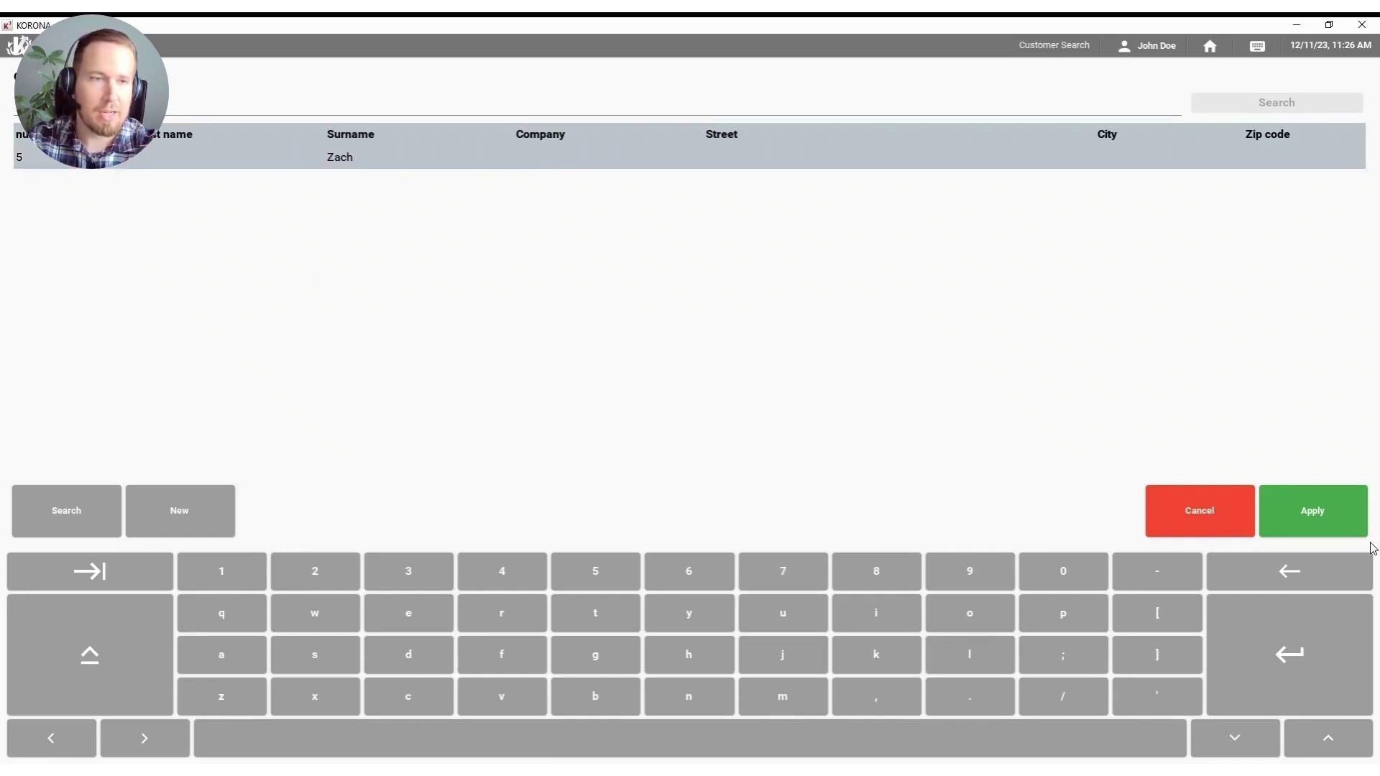
click(1343, 527)
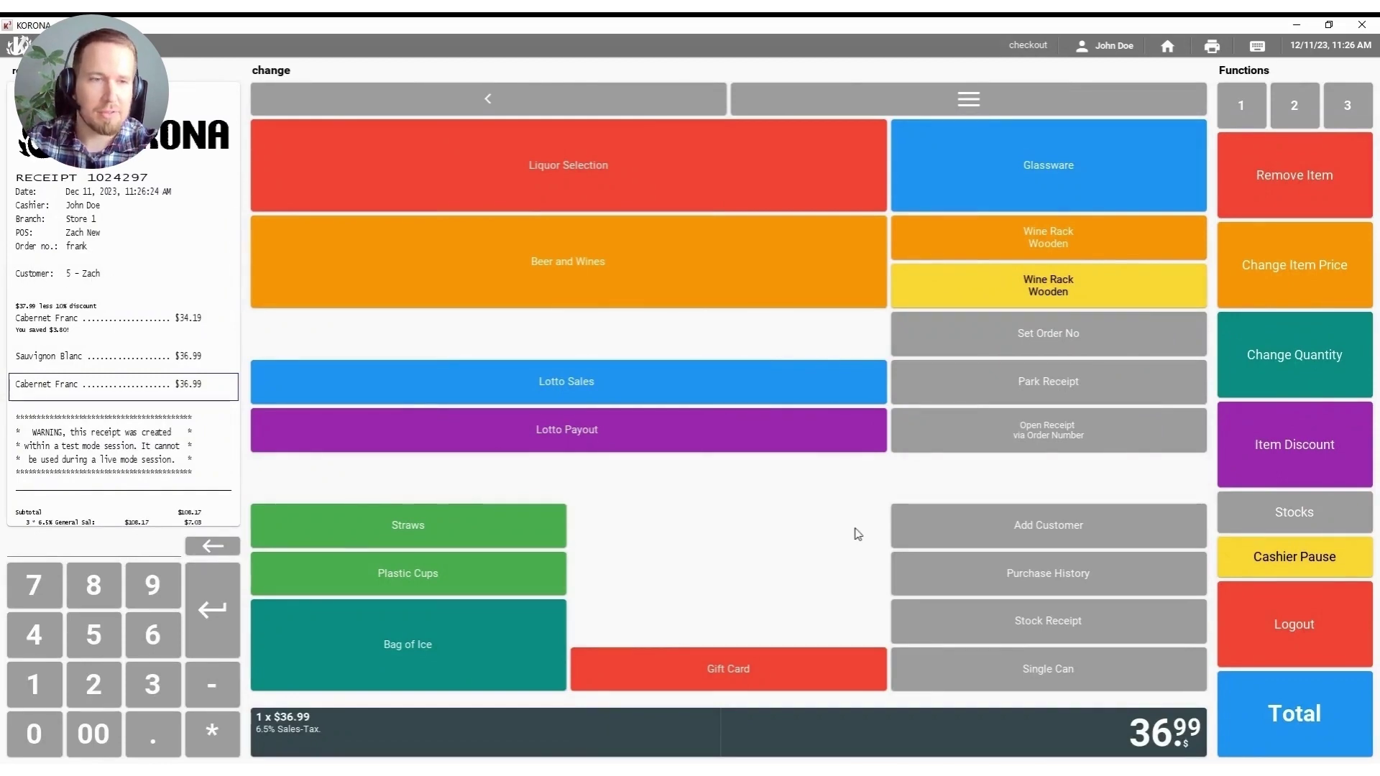
click(1036, 586)
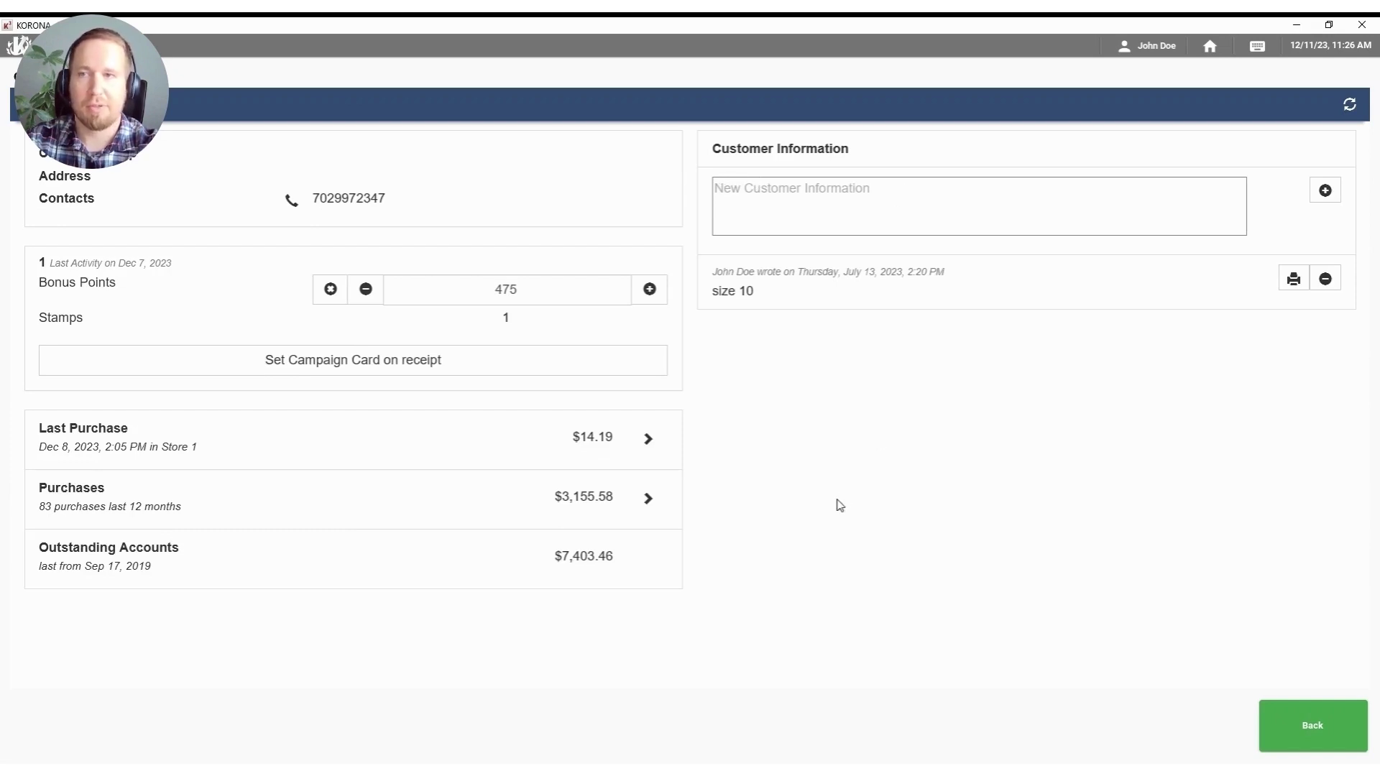
click(1335, 744)
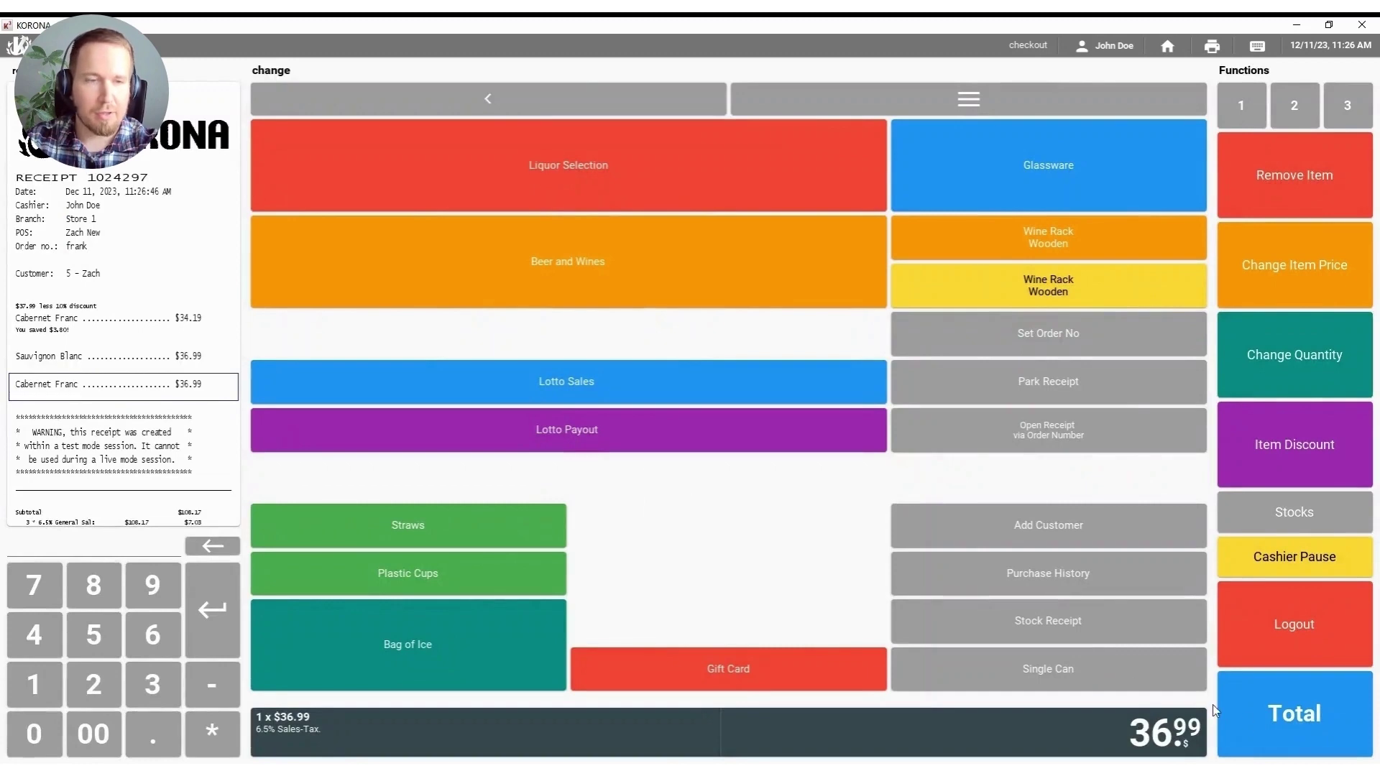
Step: Pay the $115.20 total with two $100 bills for $84.80 change, dismissing the test-mode warning
click(1297, 725)
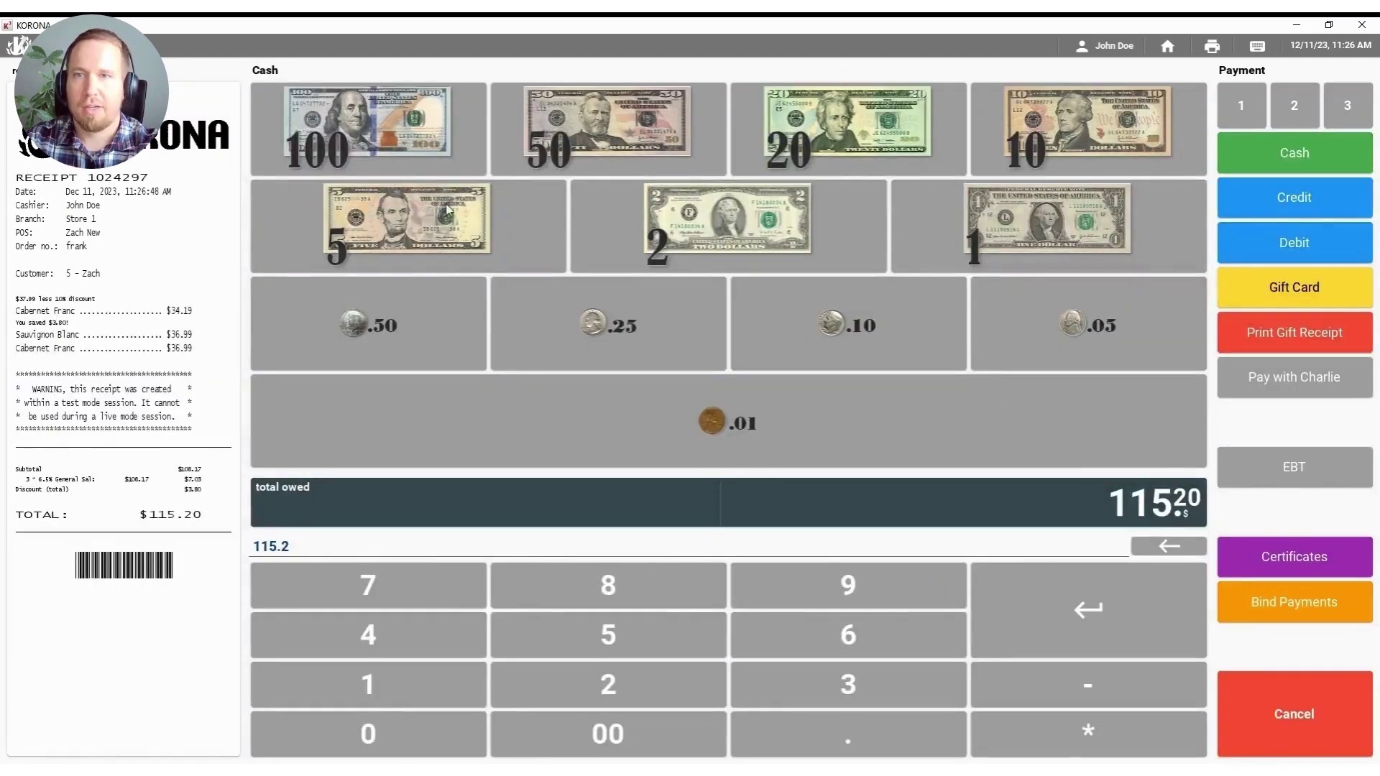
click(410, 149)
click(411, 148)
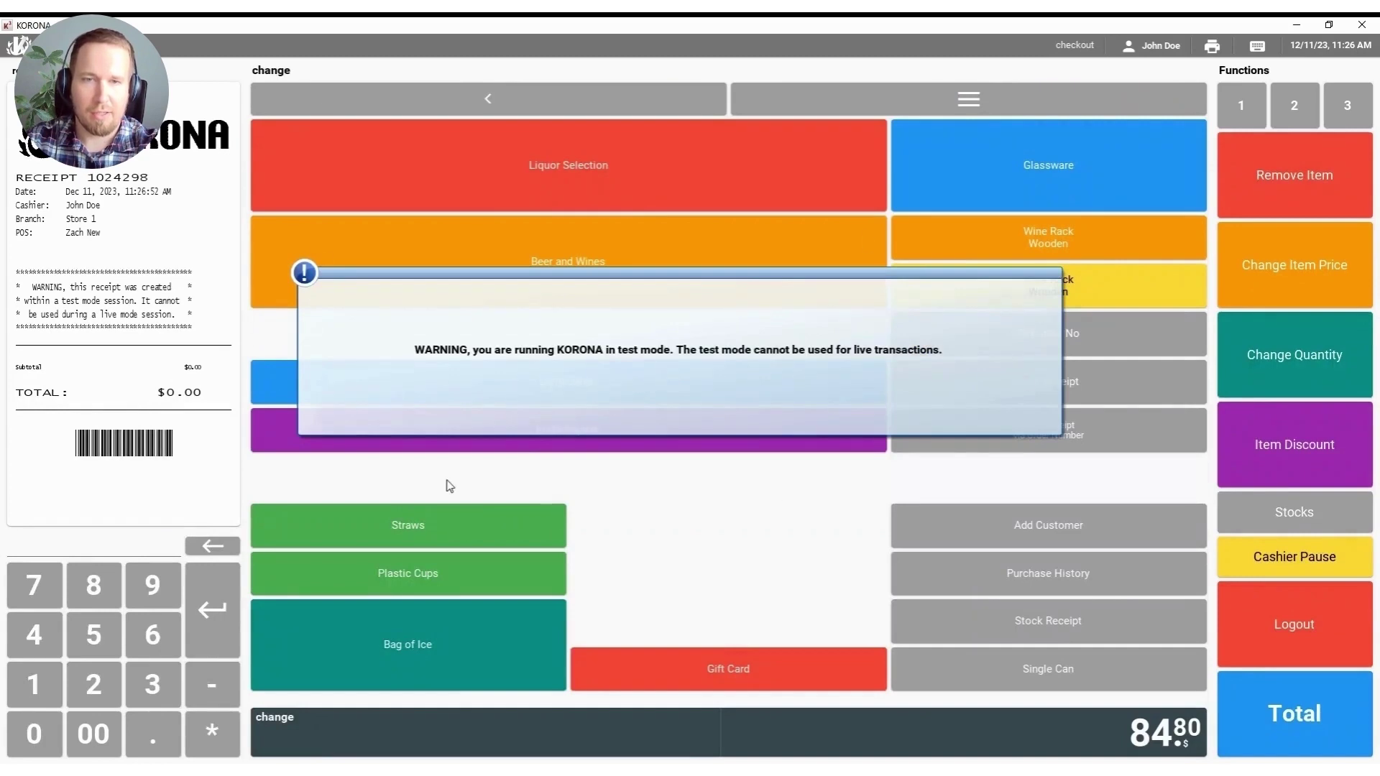
click(783, 381)
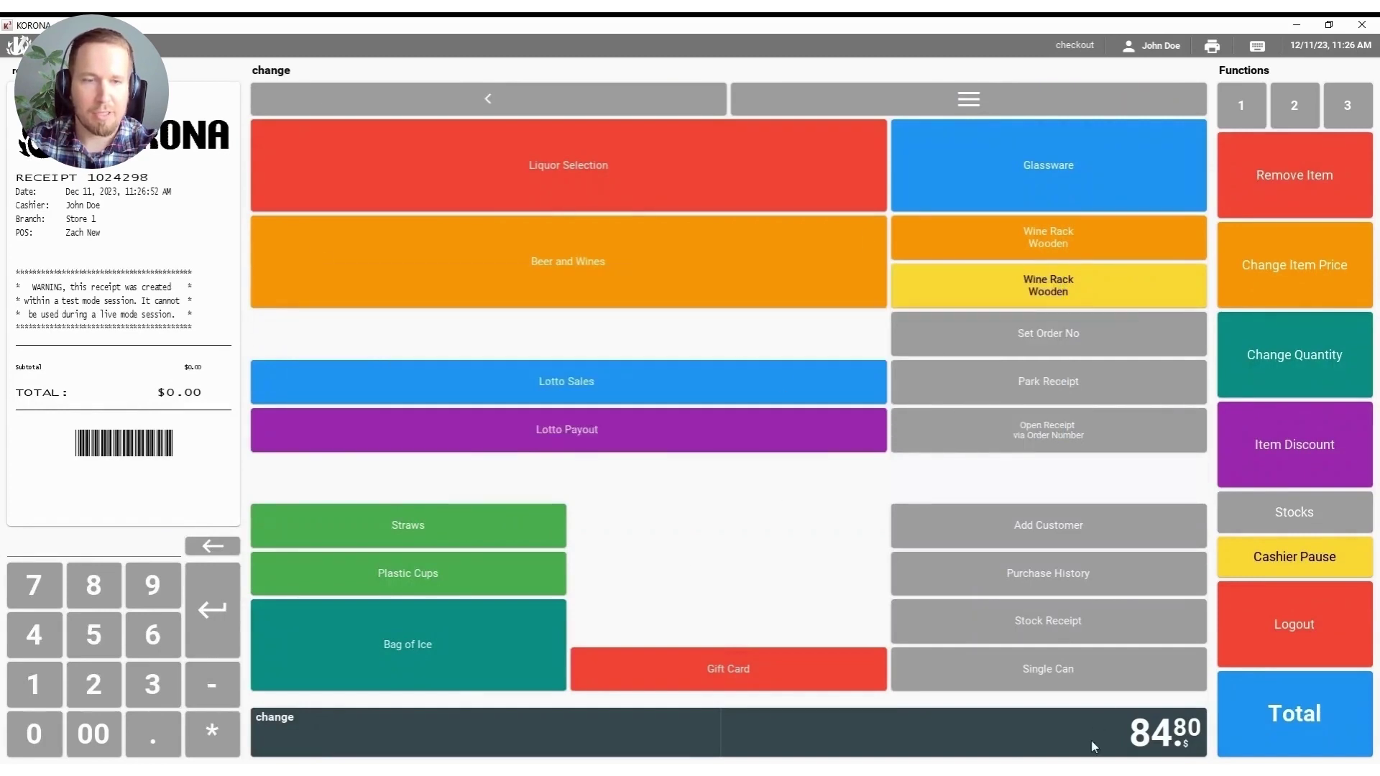